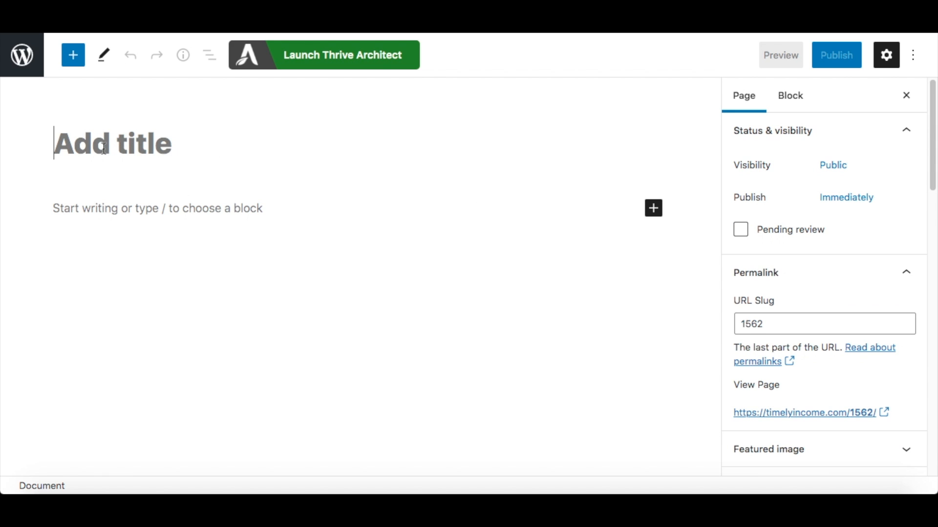
Title the new page "Test Optin Page".
text(Test)
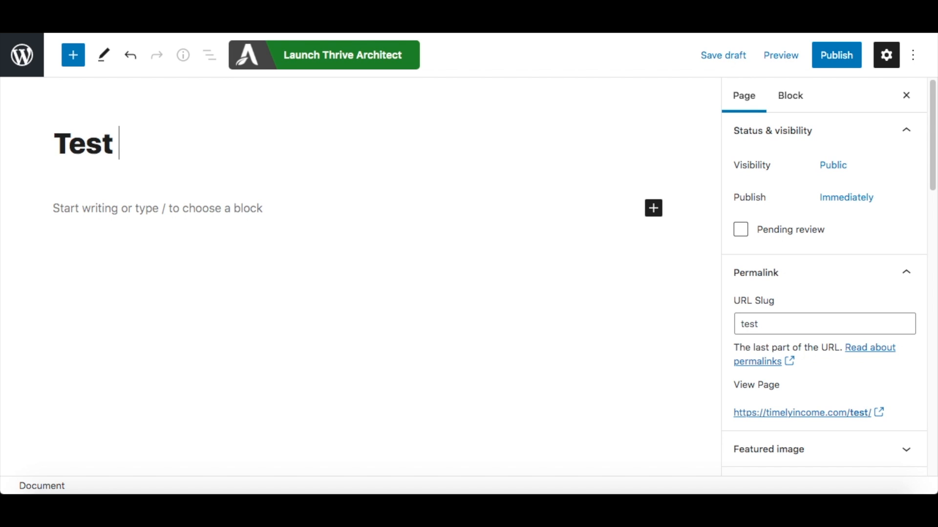
text( Optibn)
key(BackSpace)
key(BackSpace)
text(n Page)
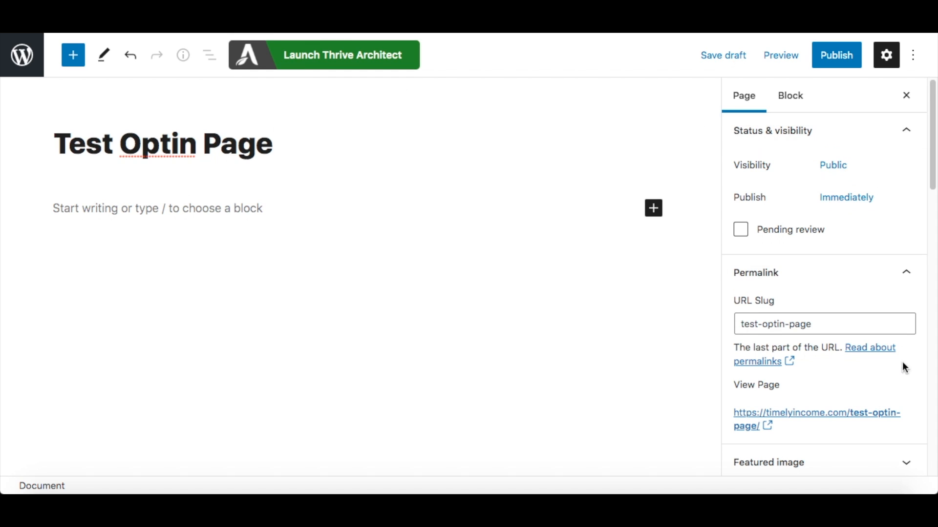
Launch Thrive Architect for a pre-built landing page and open the Copy 2.0 Smart template set in the library.
click(330, 62)
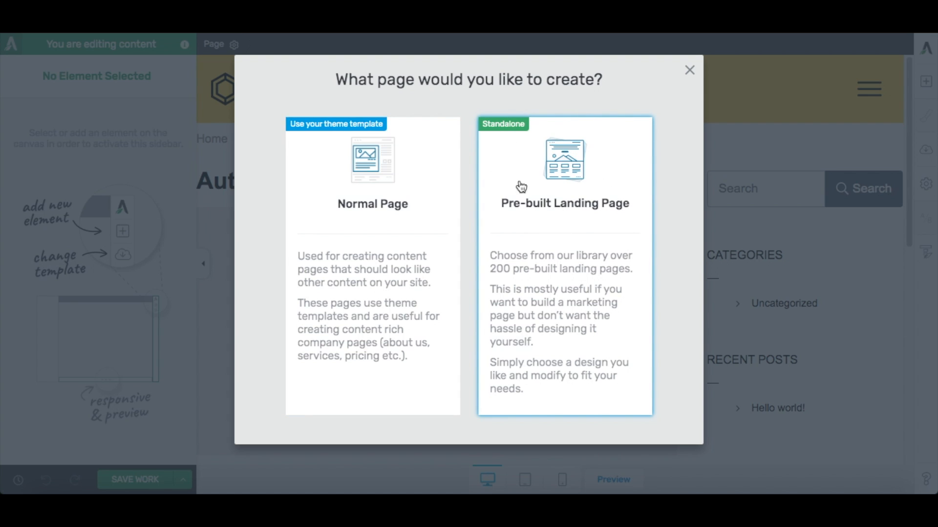
click(571, 230)
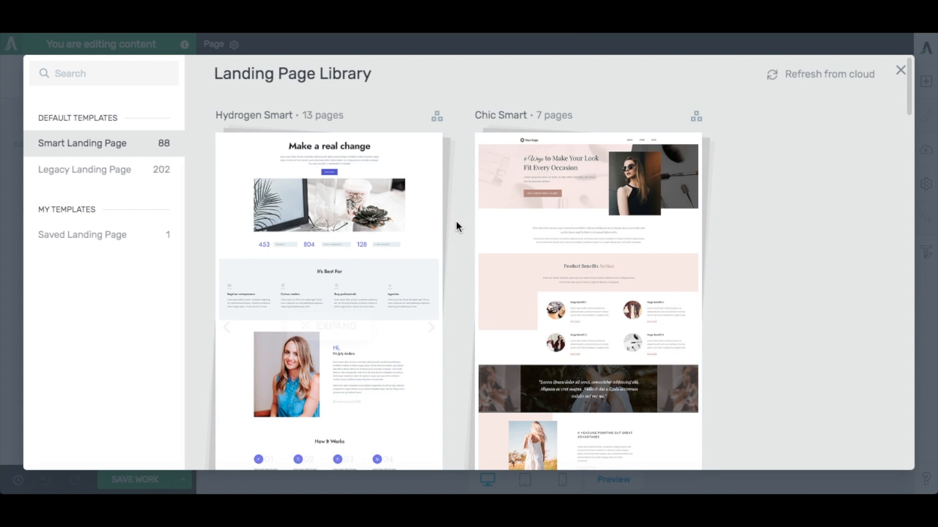
scroll(456, 224, down, 10)
scroll(455, 223, down, 15)
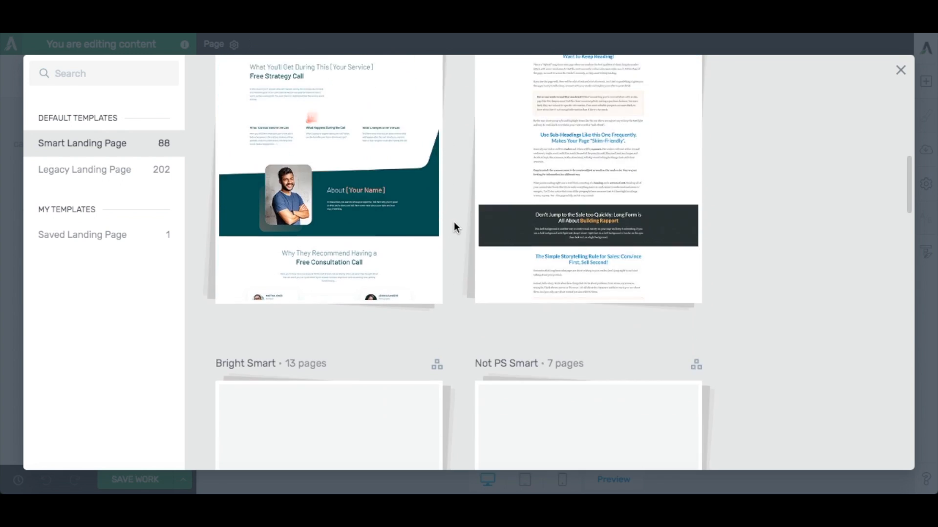
scroll(453, 223, down, 12)
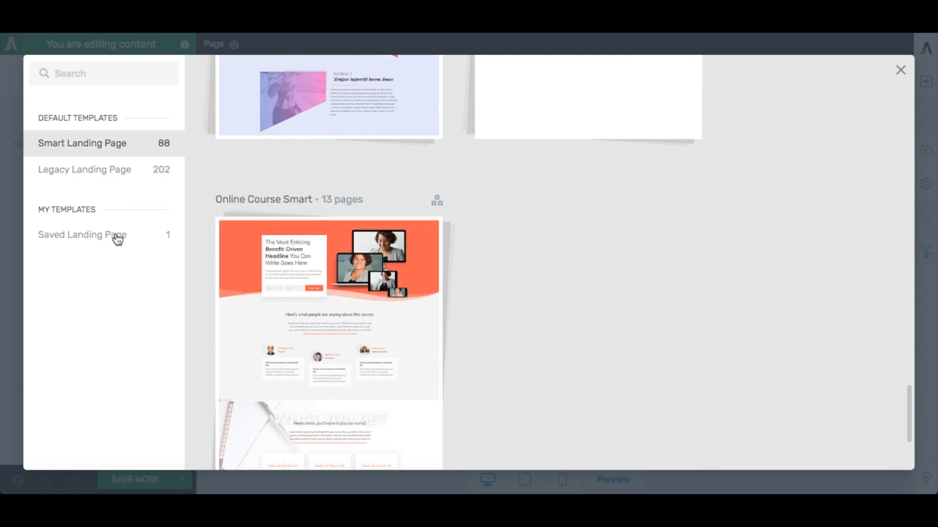
scroll(479, 205, up, 10)
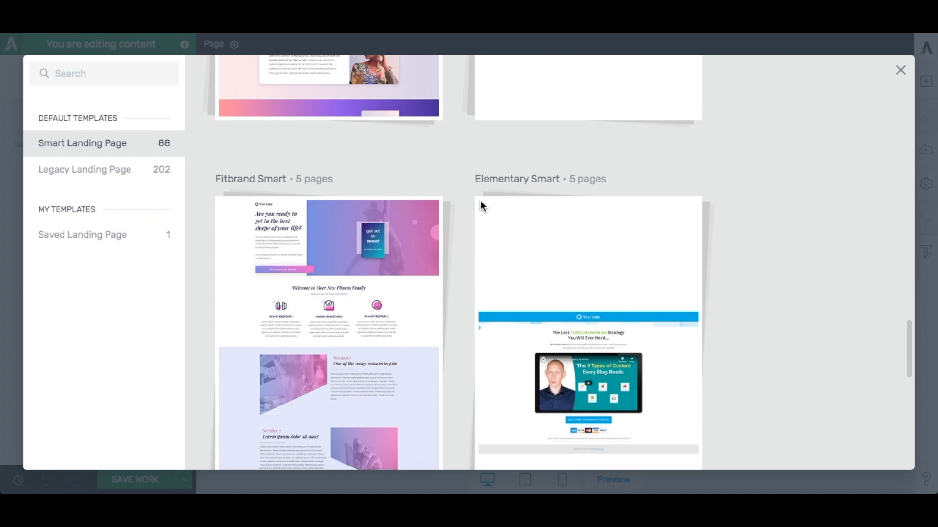
scroll(482, 209, up, 6)
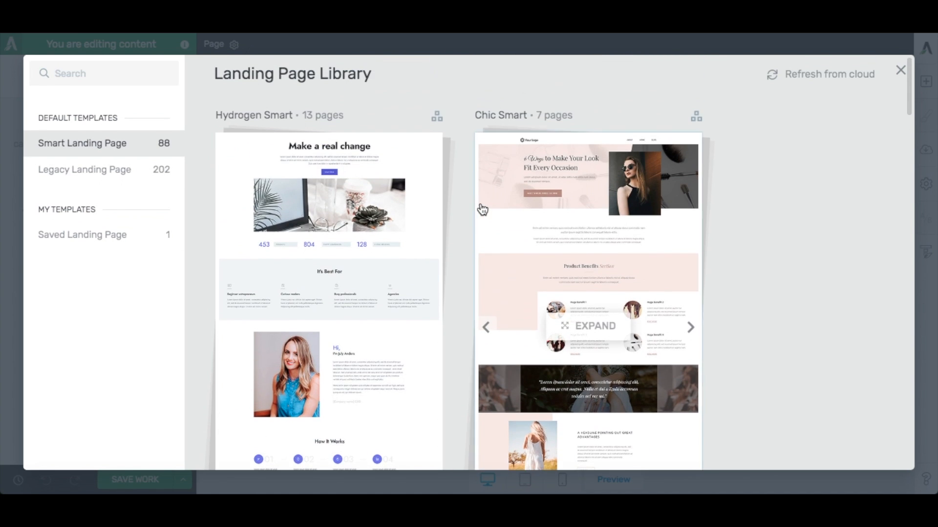
scroll(482, 209, down, 4)
scroll(467, 156, up, 5)
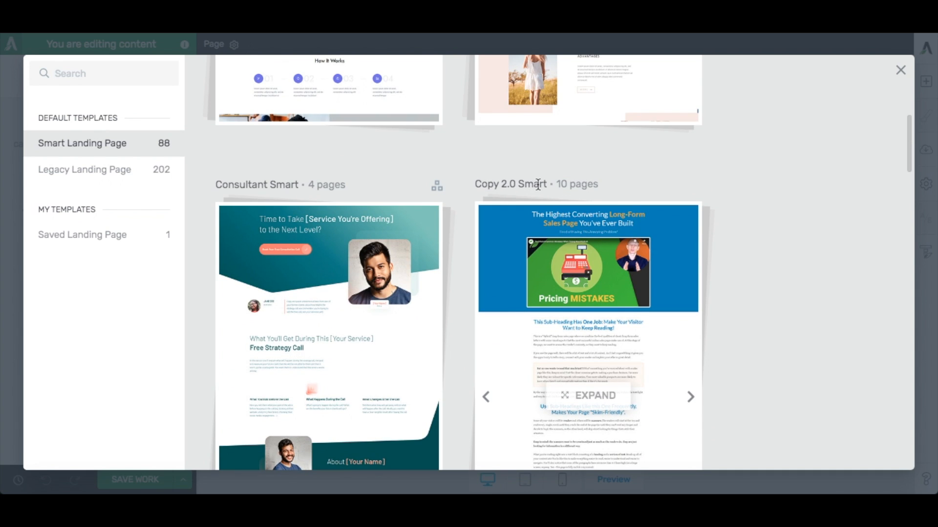
scroll(604, 190, down, 3)
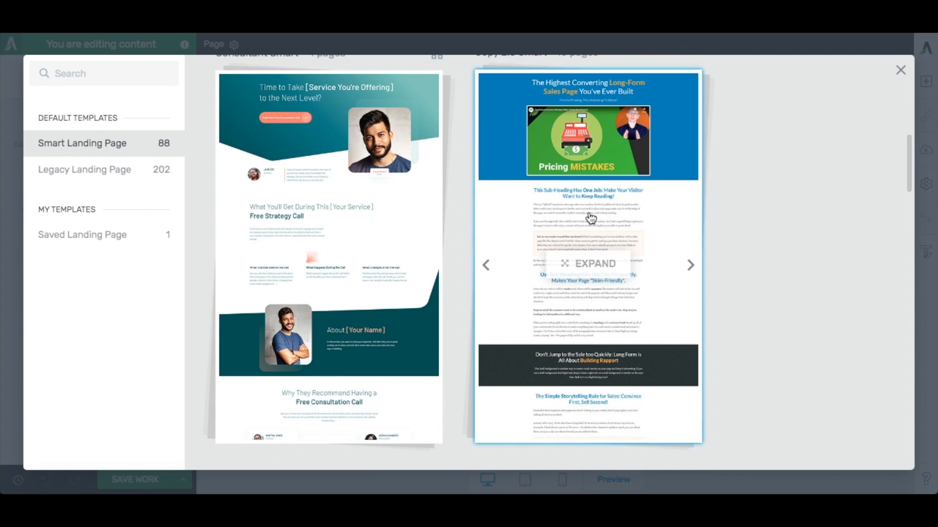
click(591, 217)
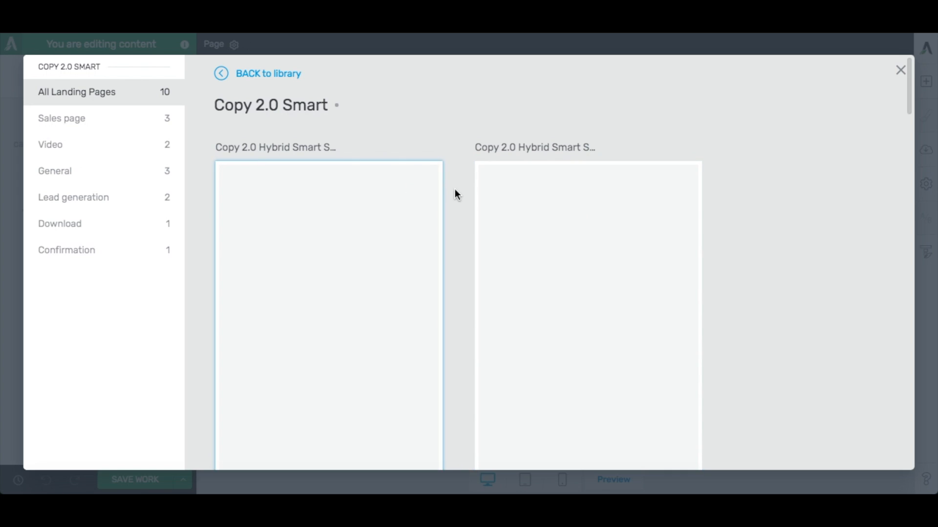
Apply the Copy 2.0 Smart video sales page template to the page.
scroll(455, 194, down, 2)
scroll(358, 130, up, 3)
scroll(429, 153, down, 4)
scroll(410, 158, up, 5)
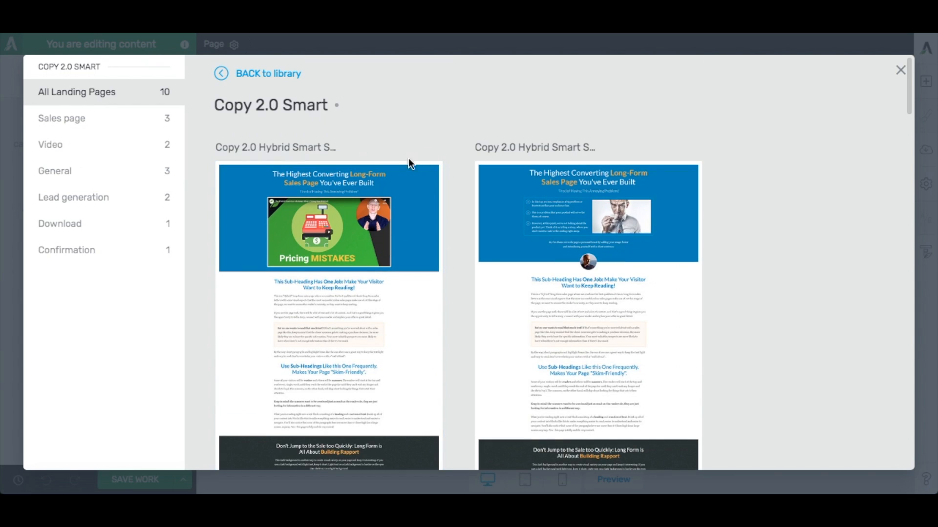
scroll(452, 227, down, 5)
scroll(453, 223, down, 15)
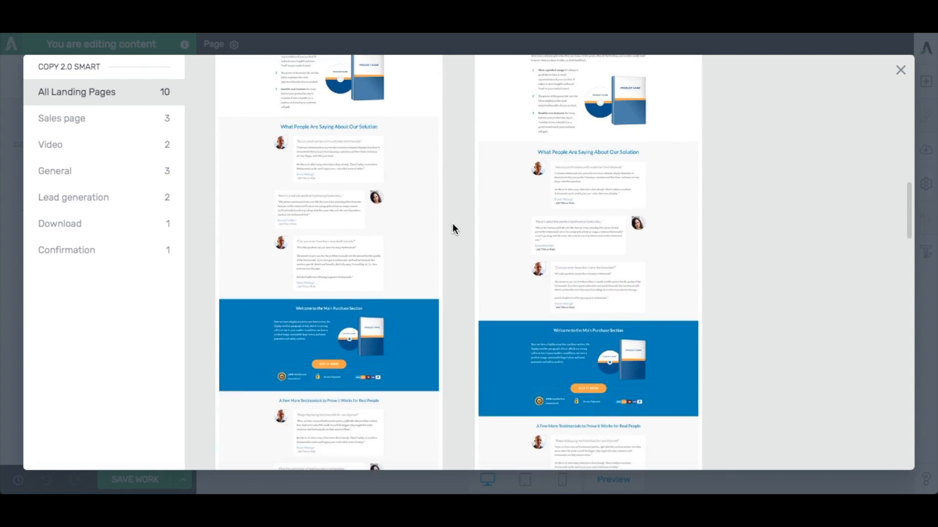
scroll(452, 226, down, 4)
scroll(452, 226, up, 7)
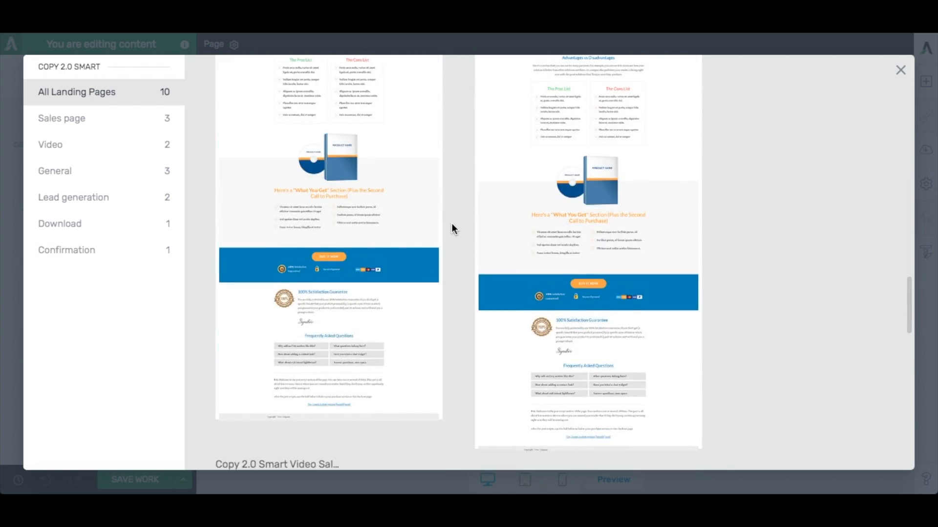
scroll(452, 225, down, 6)
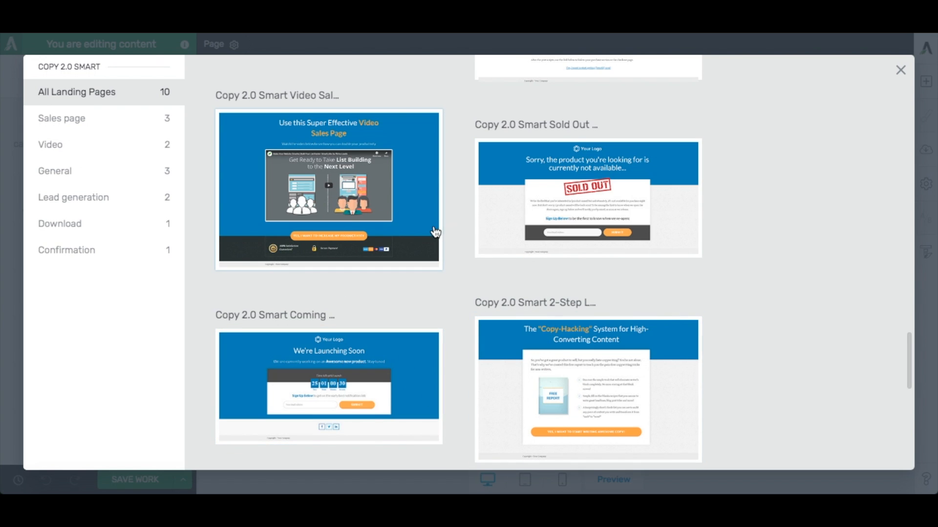
click(411, 209)
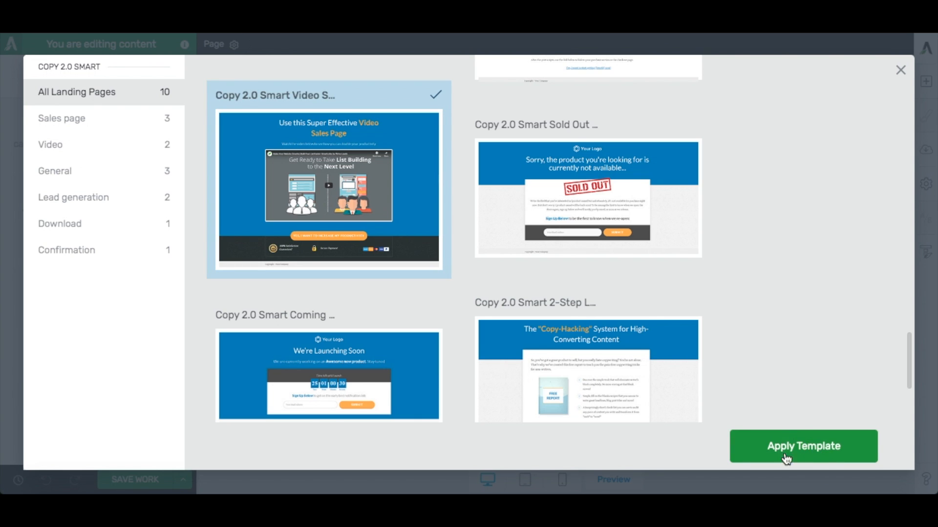
click(810, 447)
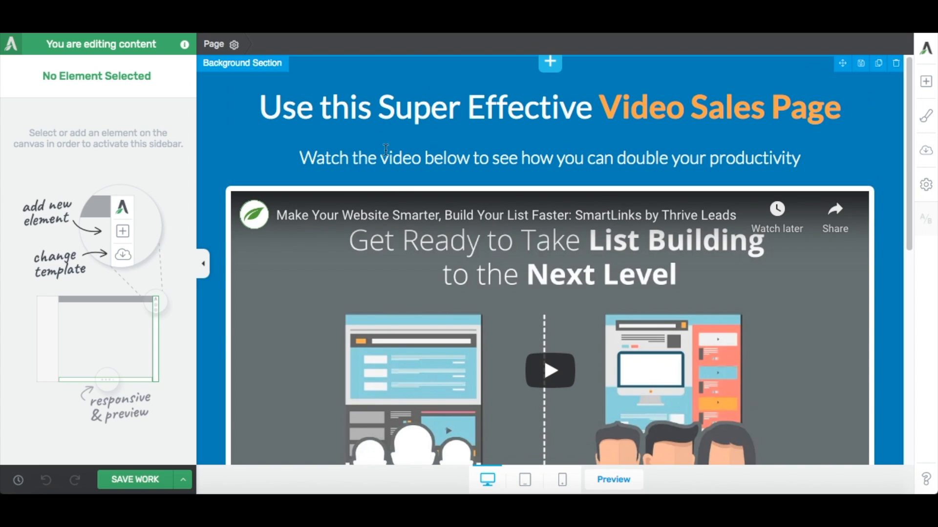
Add a new background section above the blue video headline section.
scroll(423, 179, down, 4)
scroll(561, 245, down, 3)
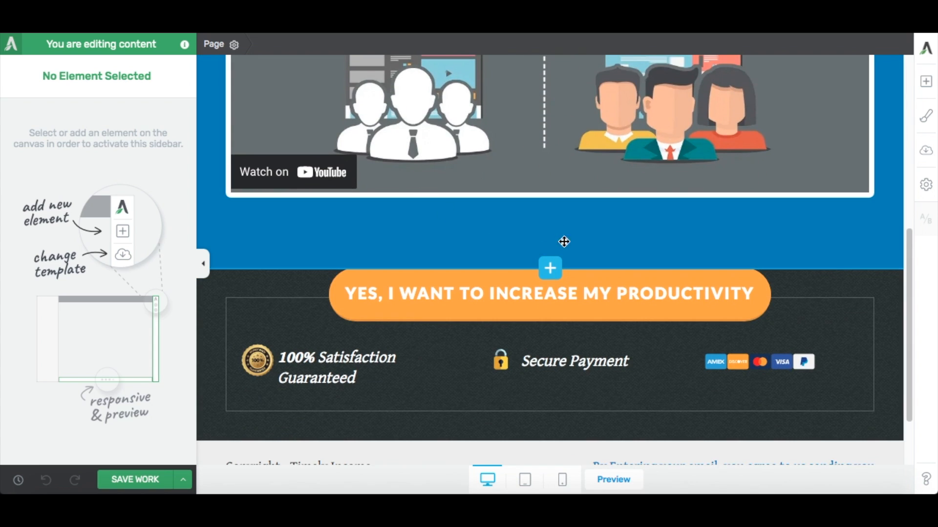
scroll(559, 243, up, 6)
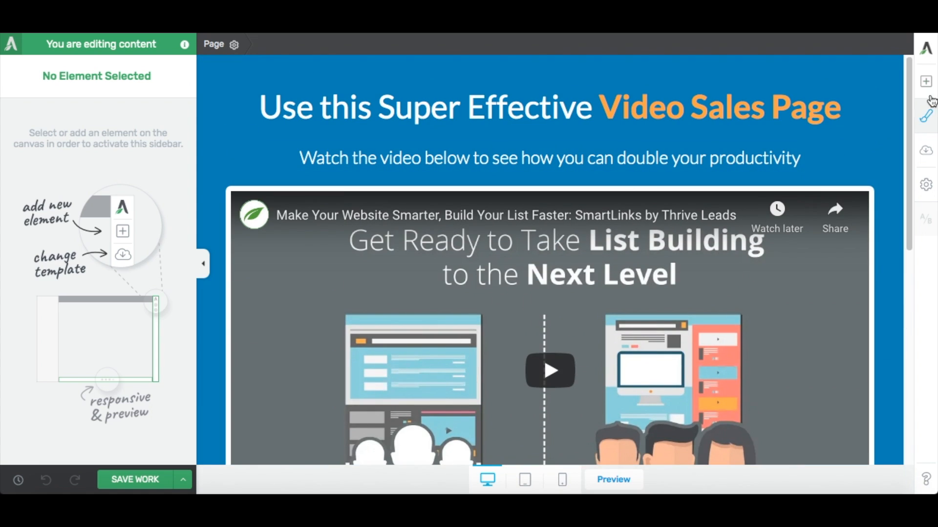
click(926, 82)
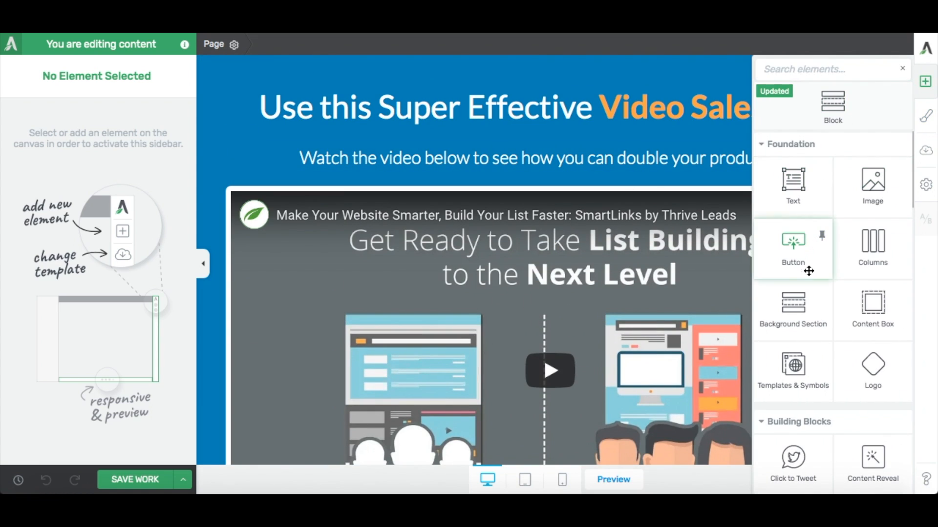
click(925, 83)
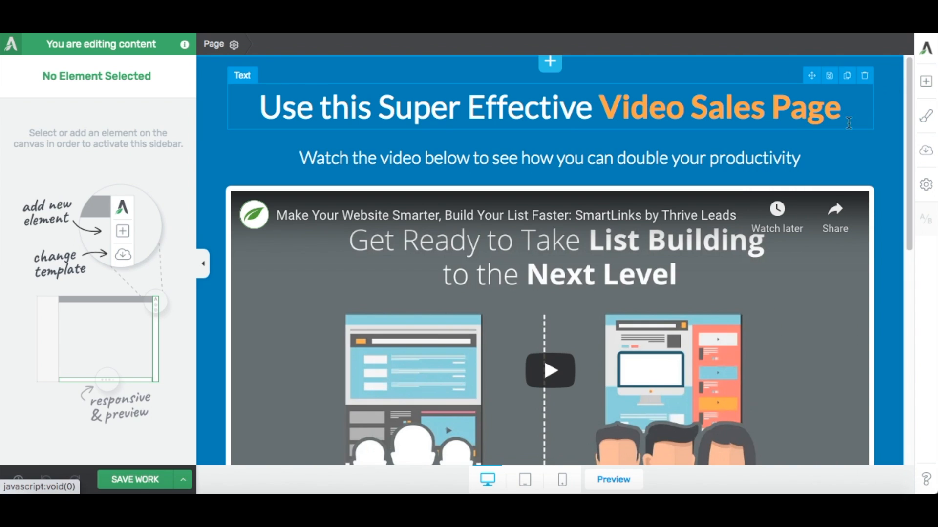
click(925, 86)
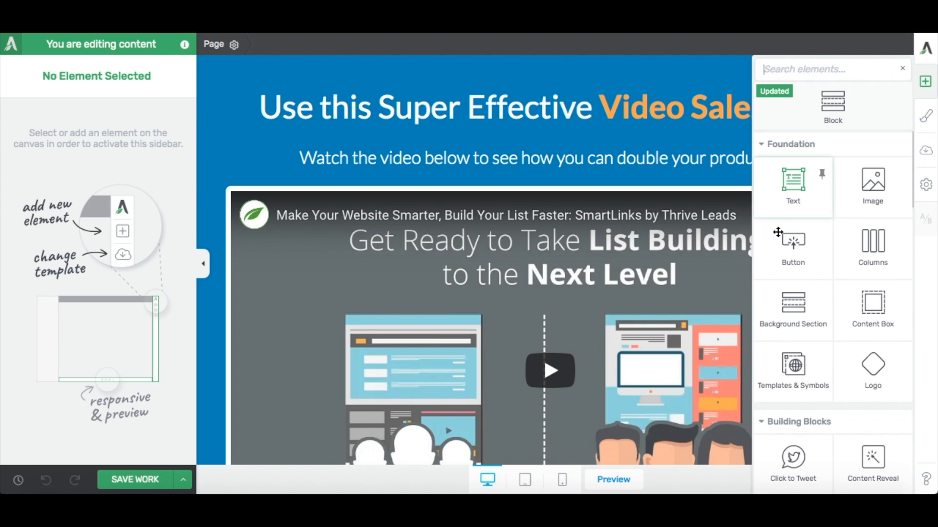
mouse_move(790, 315)
mouse_down()
mouse_move(722, 254)
mouse_move(582, 63)
mouse_up()
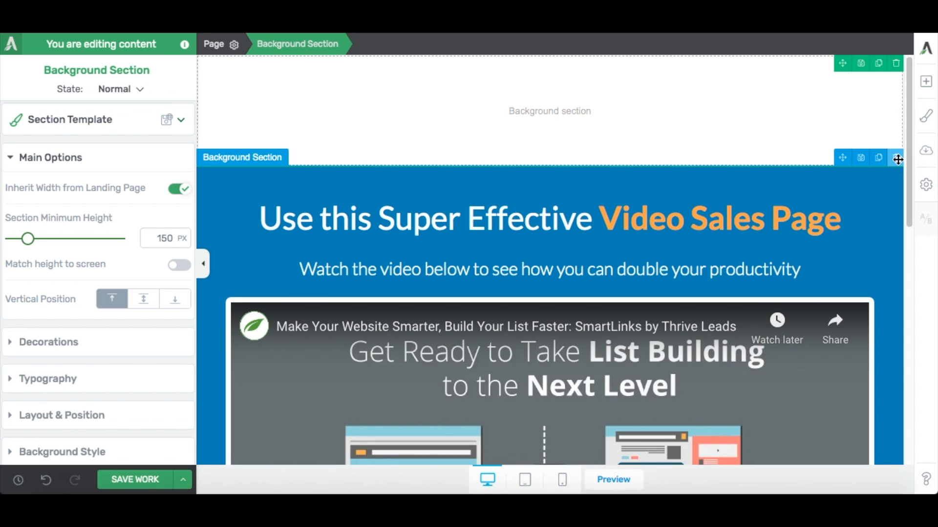
Delete the template's video, guarantee and copyright footer sections below the new empty background section.
click(897, 159)
click(900, 158)
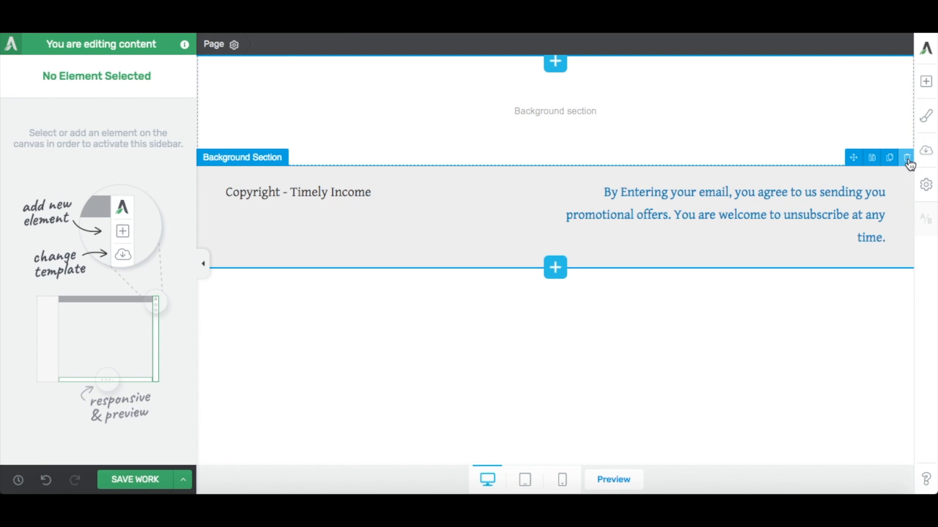
click(908, 159)
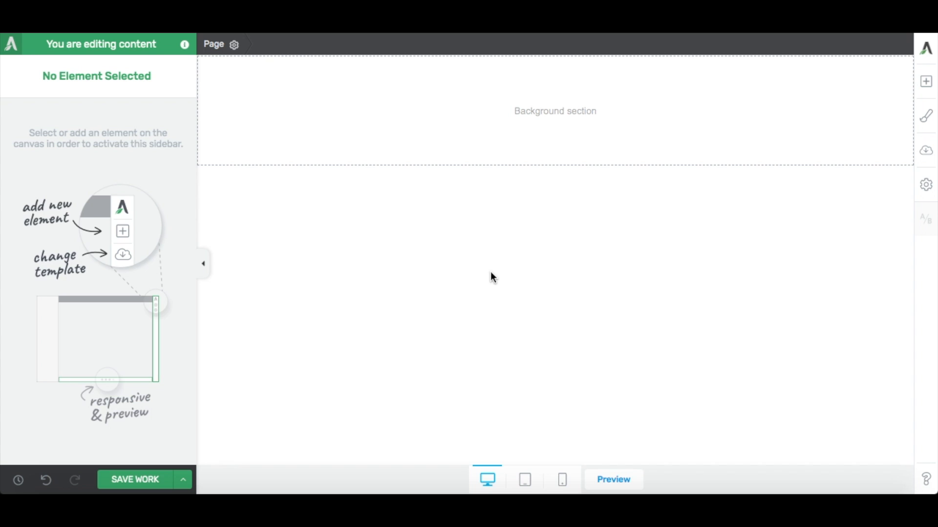
Insert a text element in the empty background section and move its floating formatting toolbar away from the text.
click(927, 84)
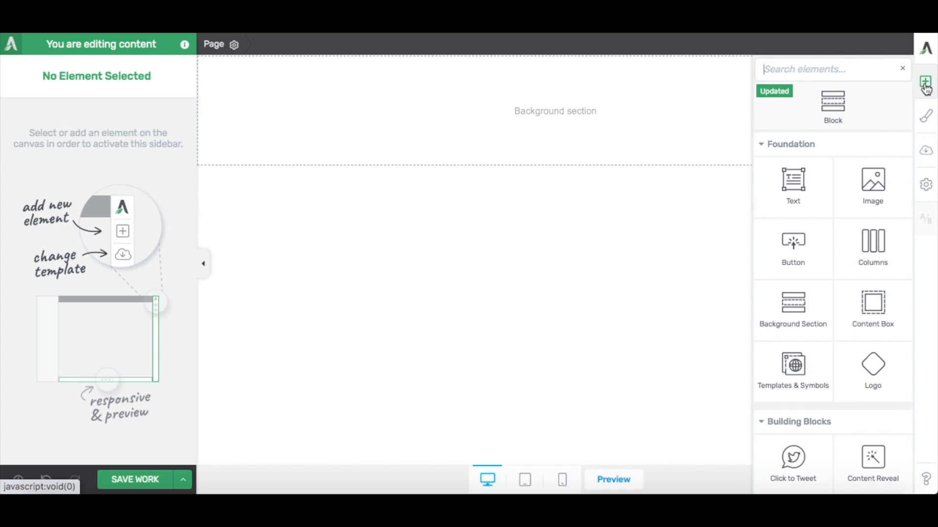
drag(793, 185, 537, 117)
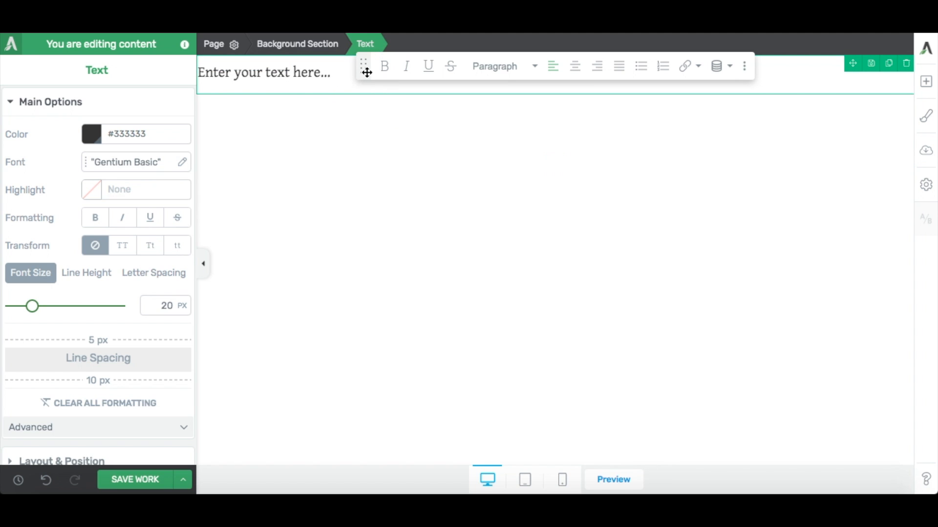
drag(363, 68, 360, 311)
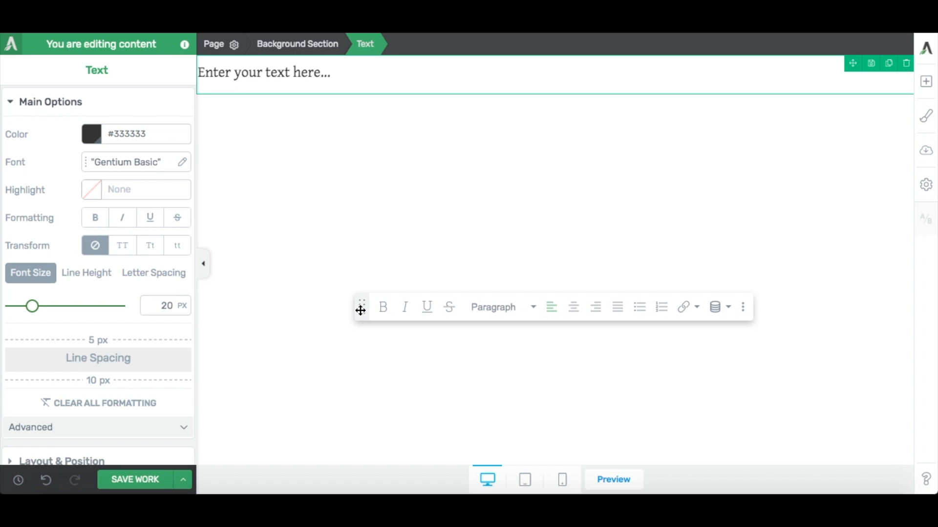
Replace the placeholder text with the headline "Build Your Online Income Right Away...".
triple_click(325, 72)
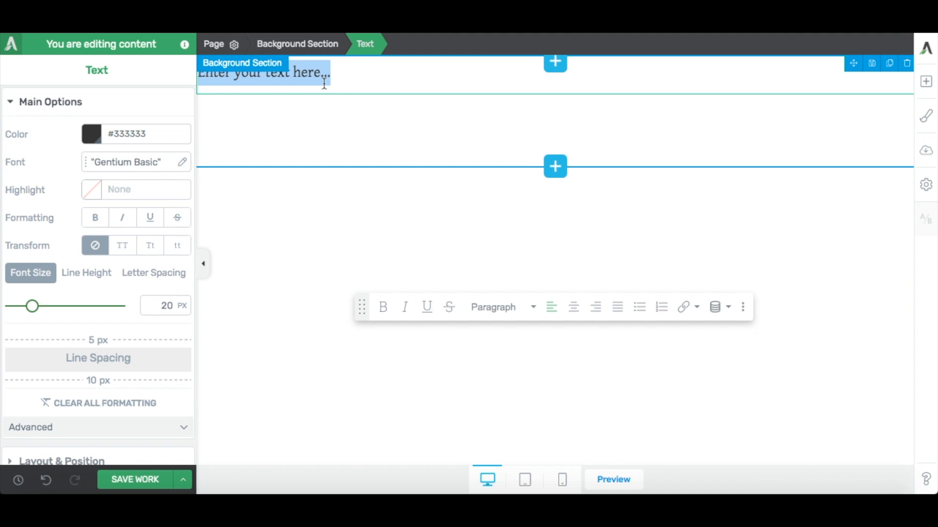
text(Build Your)
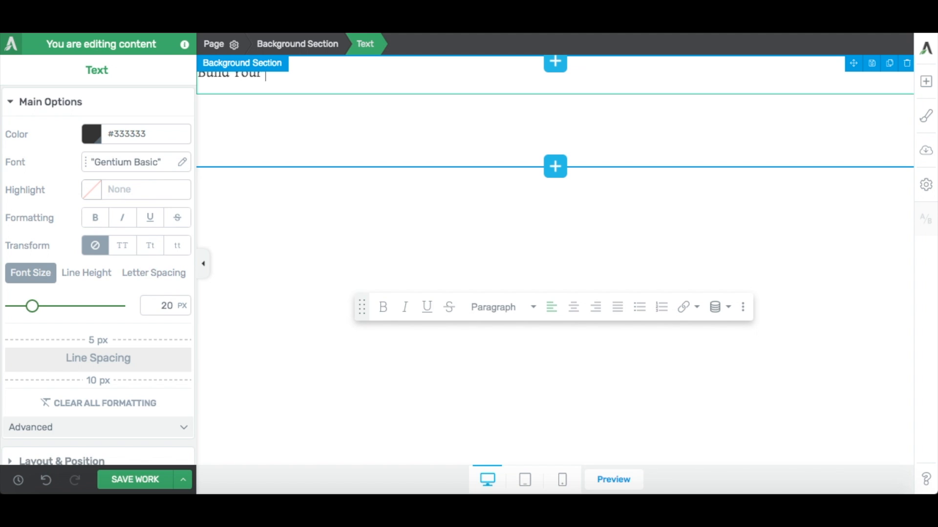
text(ine Income Right Away...)
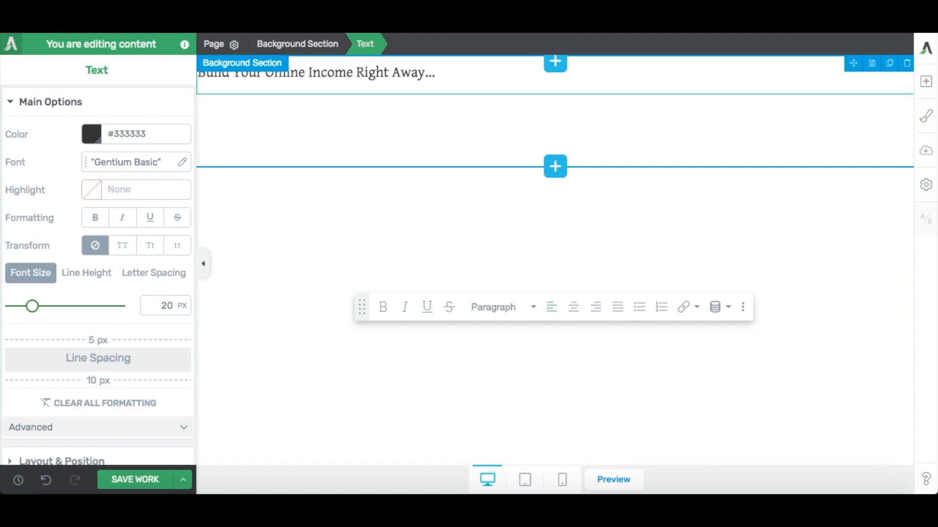
Add a second line below the headline reading "Learn From The Best And Proven Method...".
key(Return)
text(Le)
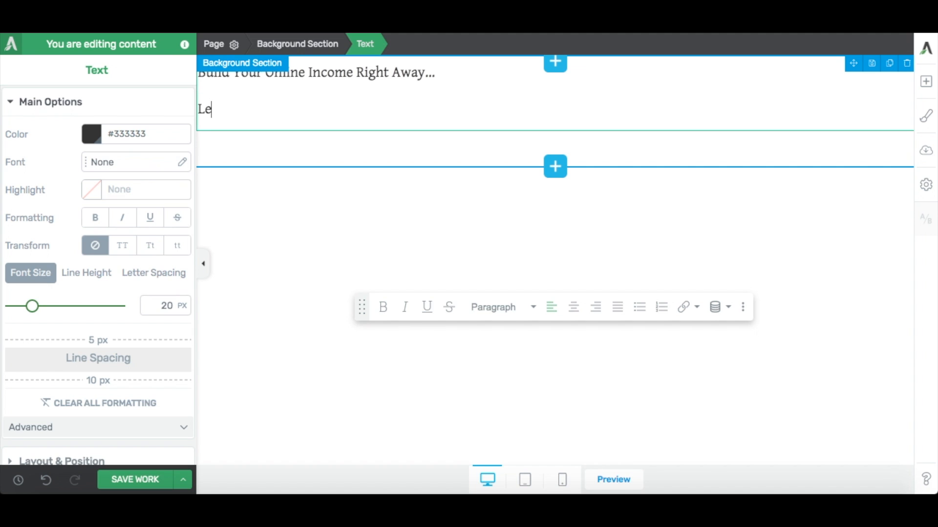
text(arn From Th)
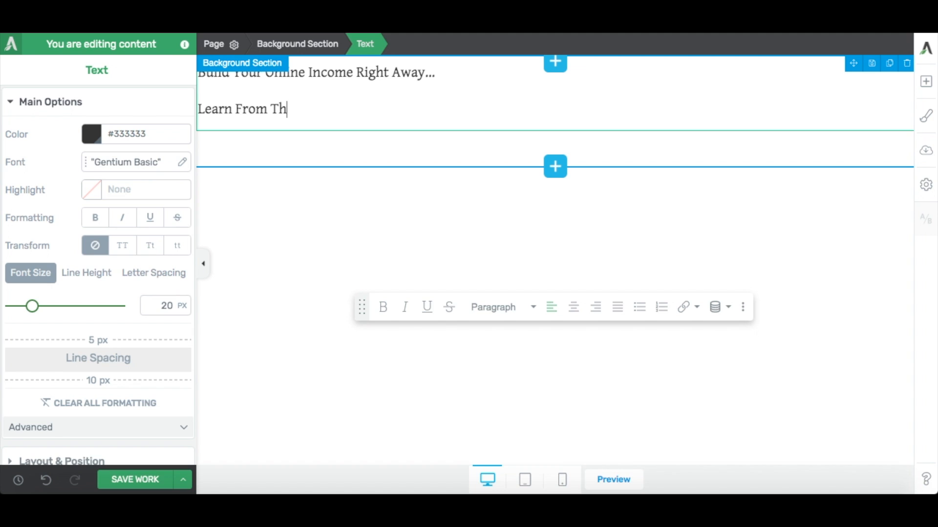
text(e Best and)
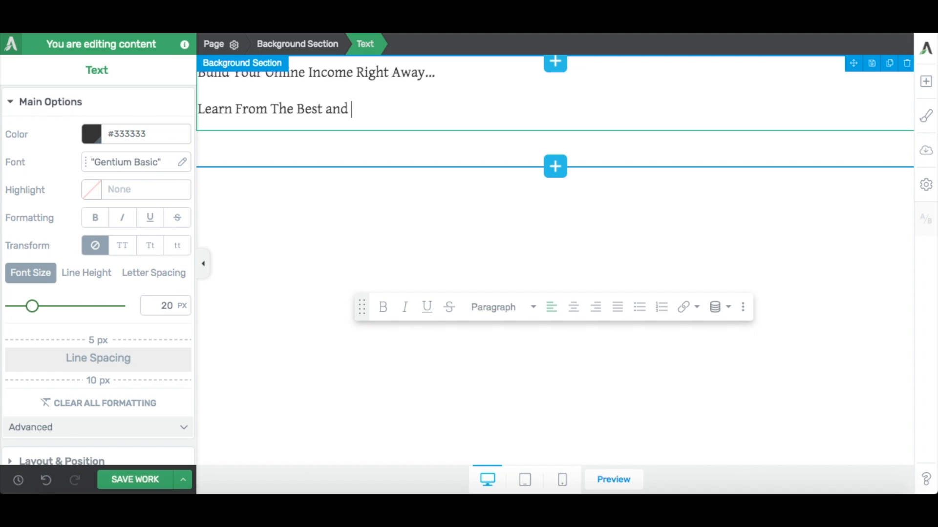
key(BackSpace)
key(BackSpace)
key(BackSpace)
key(BackSpace)
text(And Proven Me)
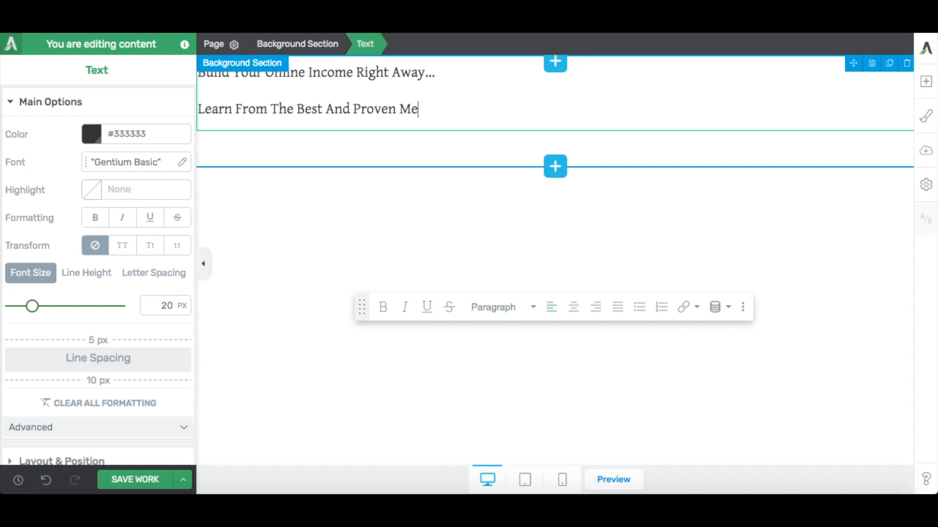
text(thod...)
Center both text lines and apply the Poppins Google font to them.
drag(460, 116, 186, 71)
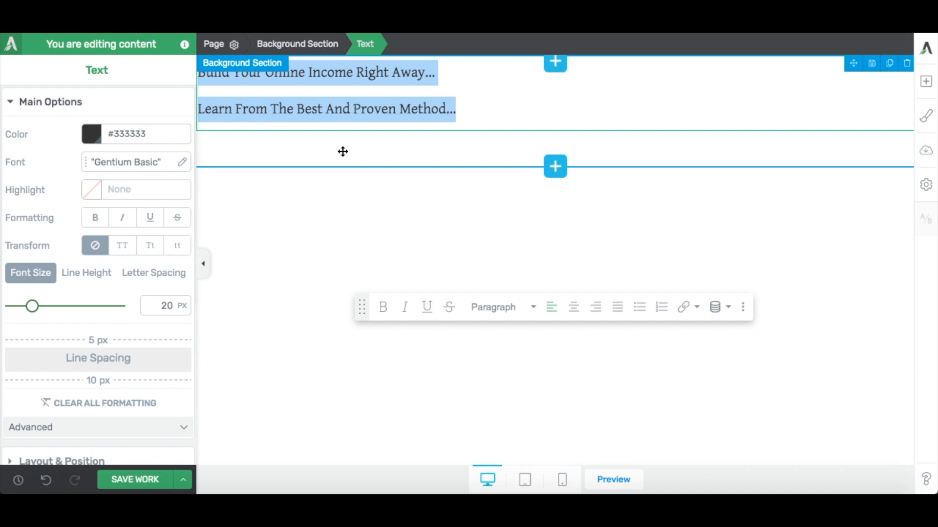
click(573, 307)
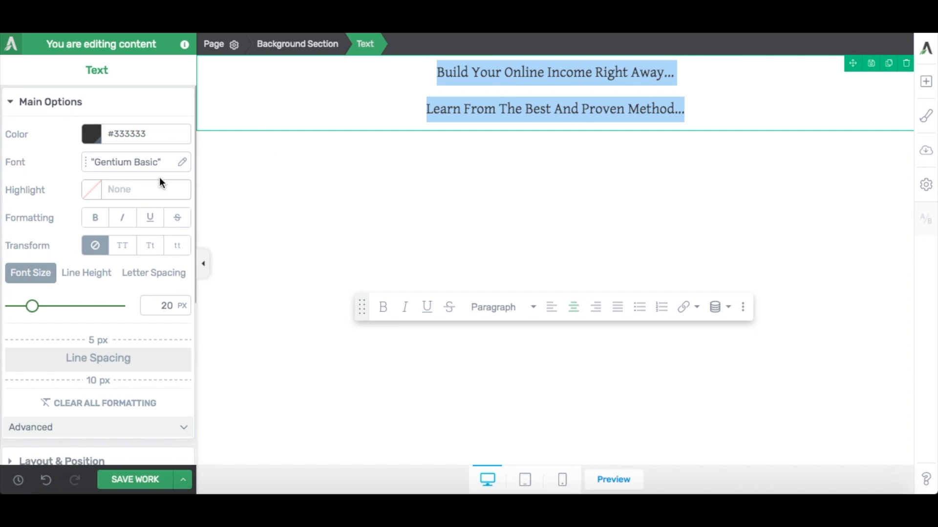
click(120, 168)
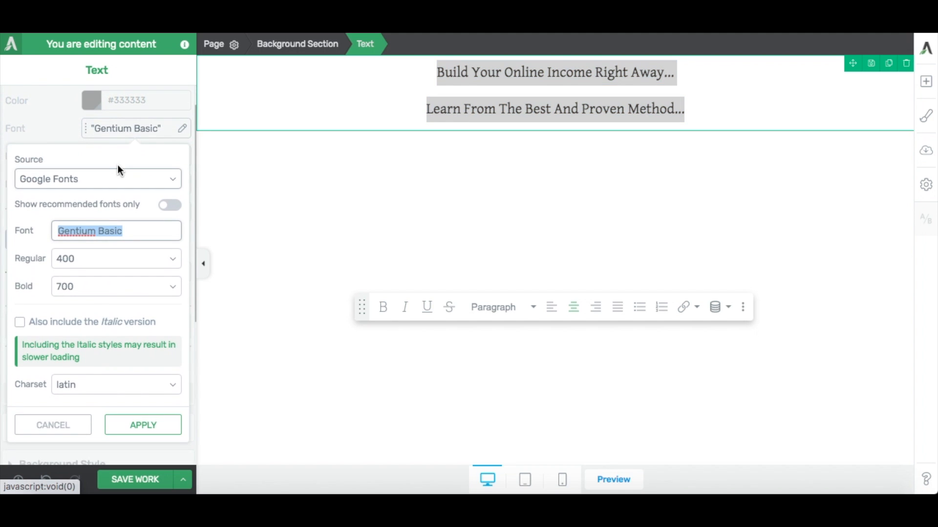
text(popp)
click(98, 251)
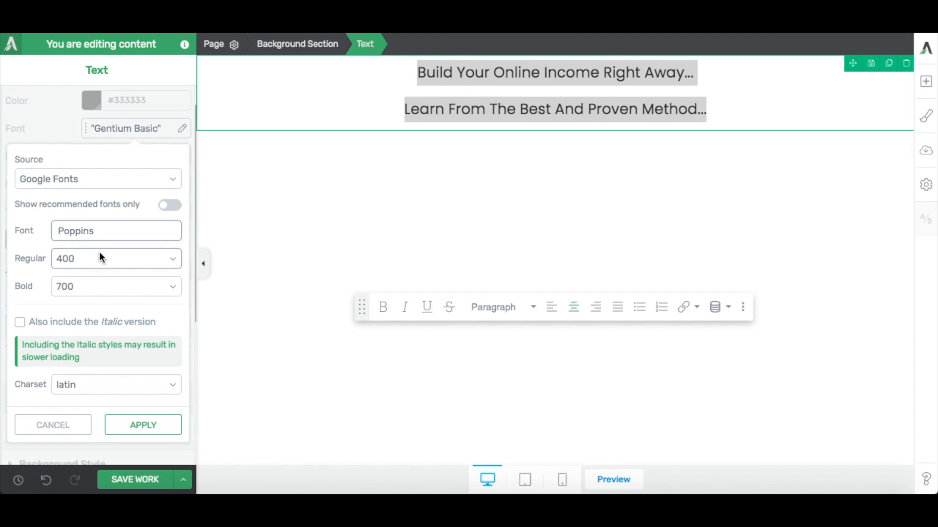
click(142, 424)
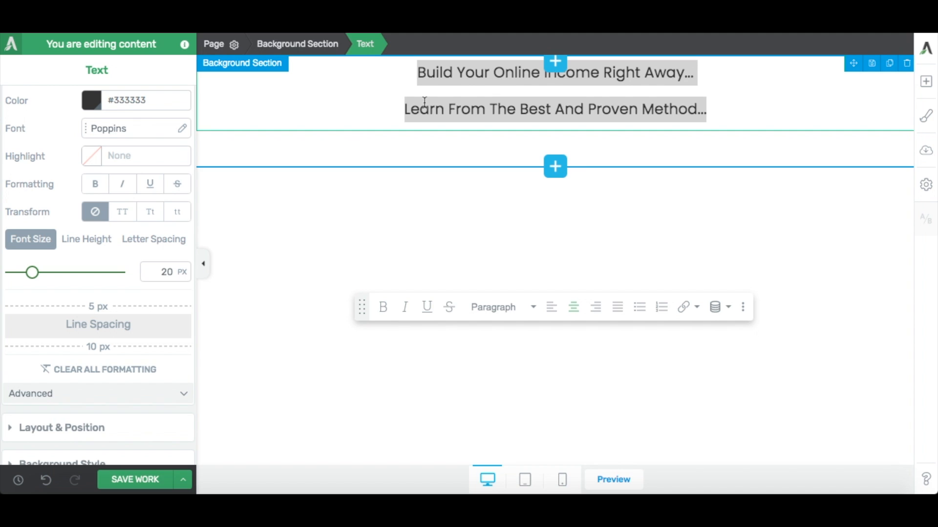
Set the font size of the headline line to 40 px and of the second line to 30 px.
click(481, 76)
drag(418, 72, 703, 71)
double_click(166, 272)
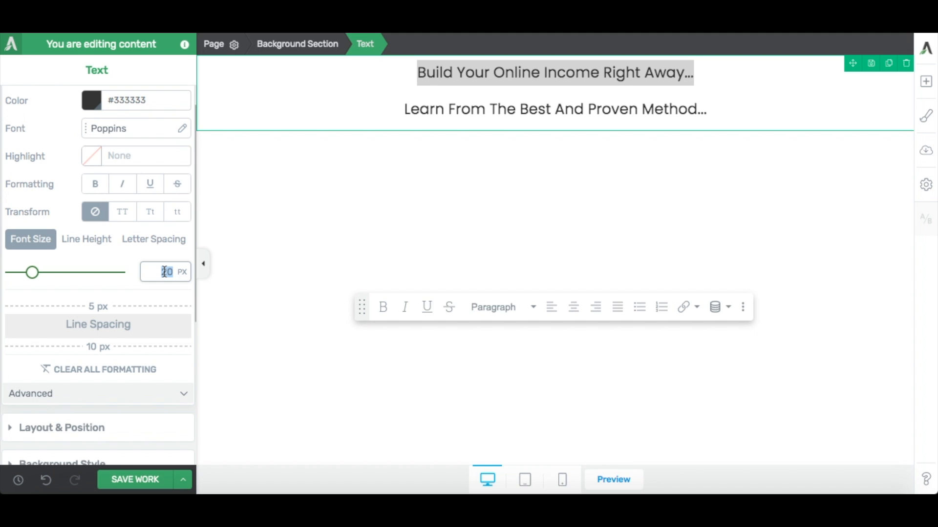
text(40)
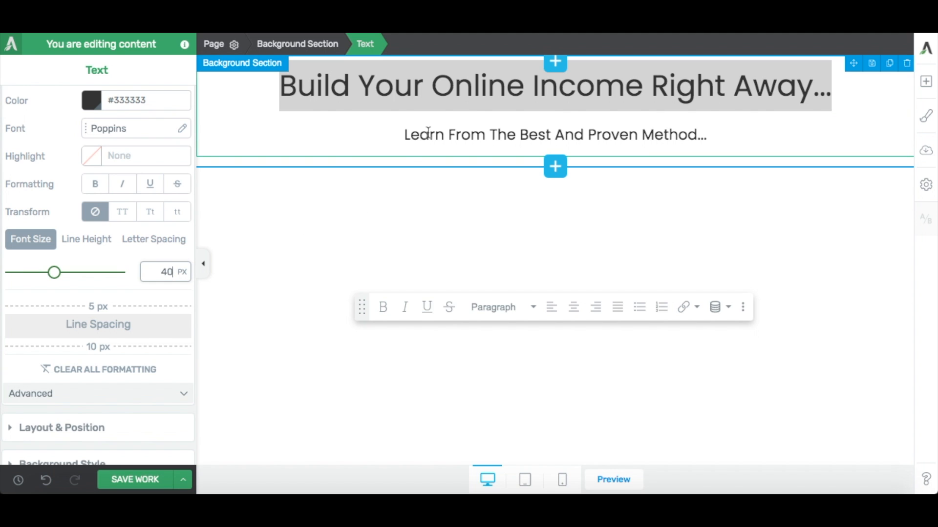
triple_click(428, 133)
double_click(165, 272)
text(30)
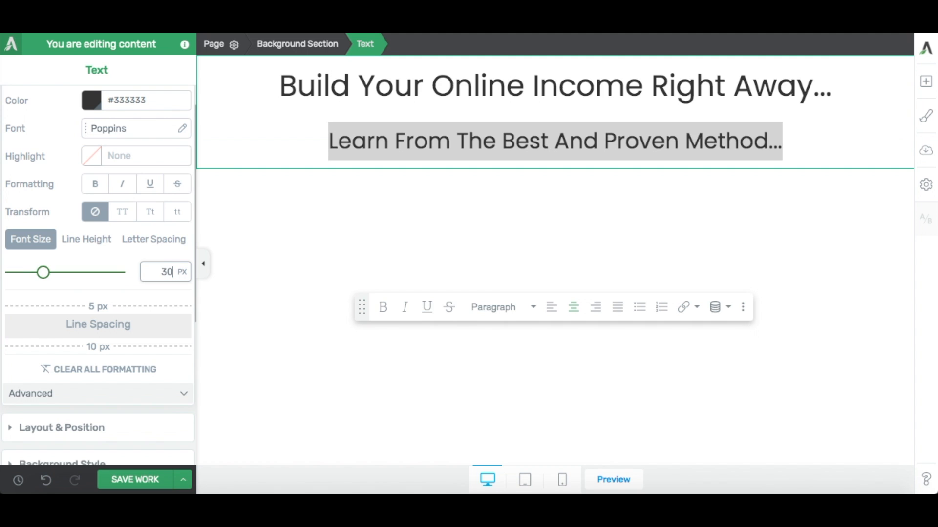
Make "Online Income" in the headline and "Best And Proven Method" in the second line bold.
click(438, 122)
drag(432, 87, 645, 91)
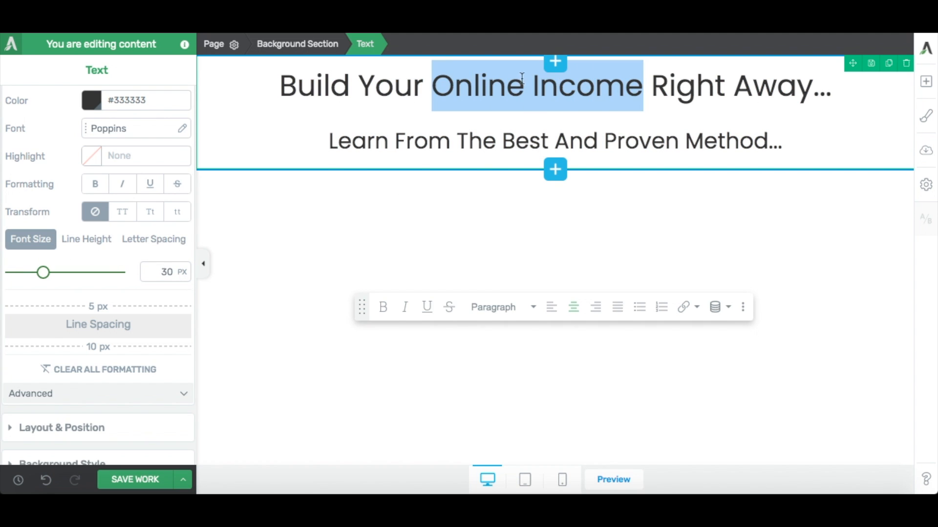
click(383, 308)
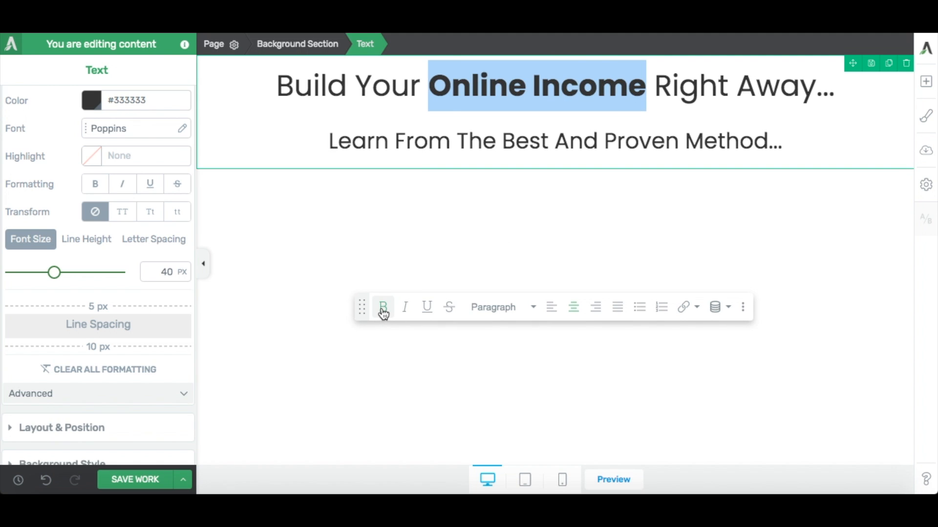
click(614, 141)
drag(502, 141, 767, 138)
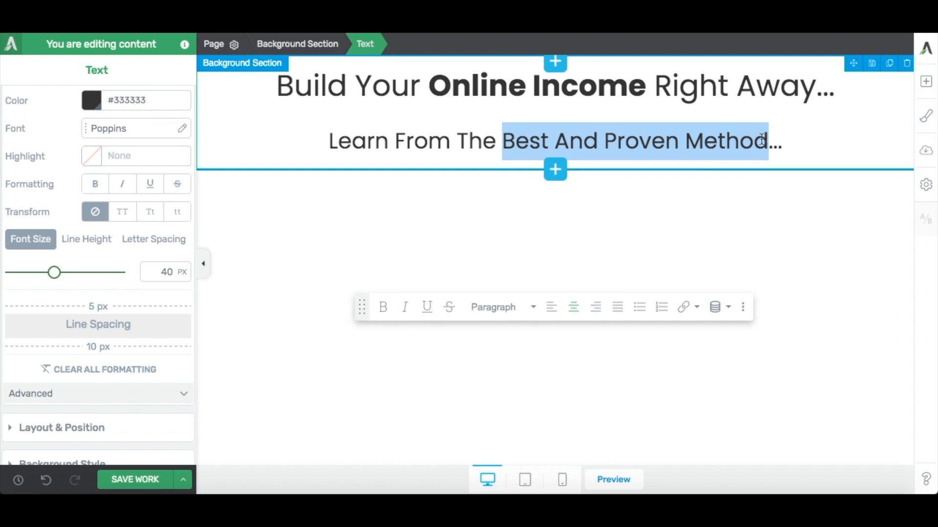
click(384, 308)
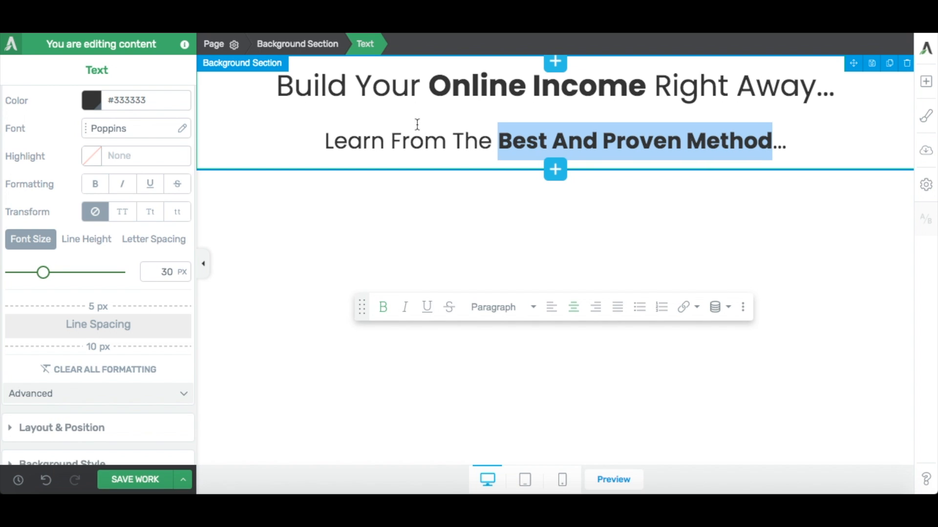
click(391, 141)
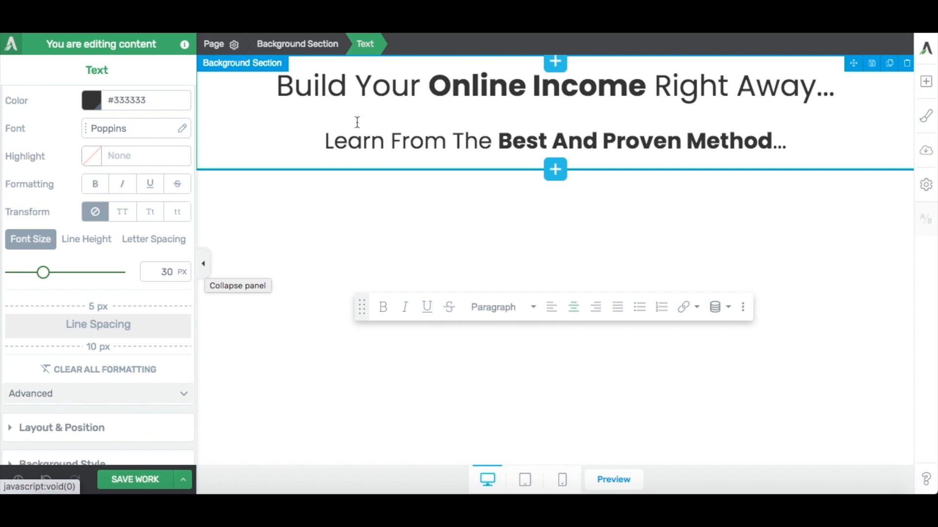
Set the top margin of the headline text element to 100 px.
click(312, 86)
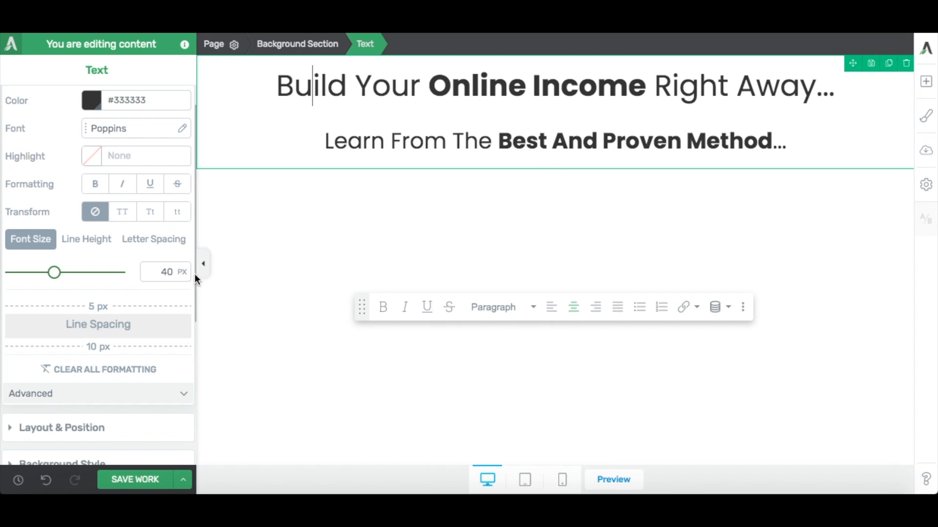
click(203, 264)
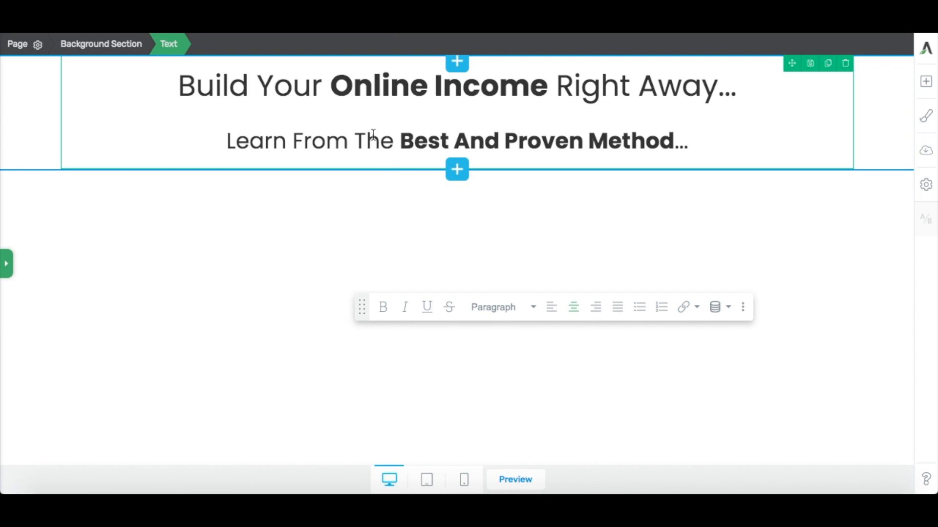
click(7, 264)
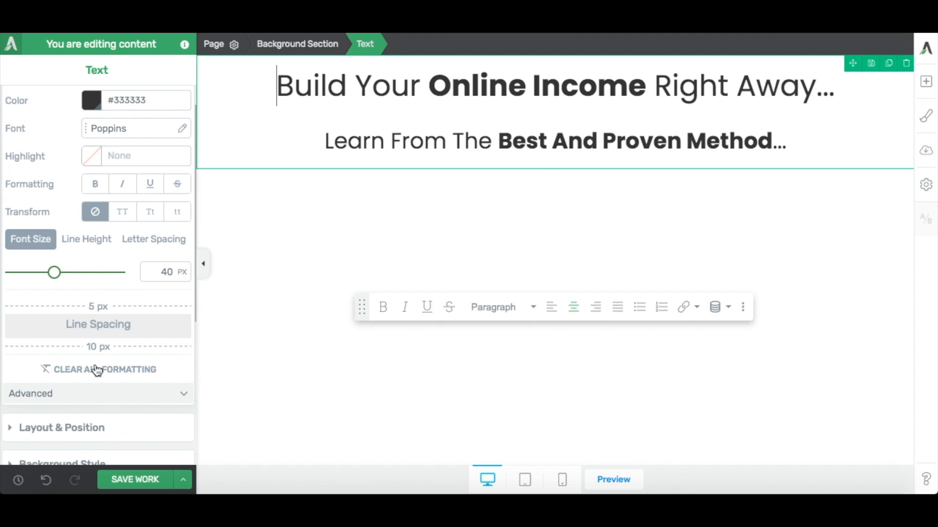
scroll(95, 369, down, 1)
scroll(95, 364, up, 3)
click(57, 103)
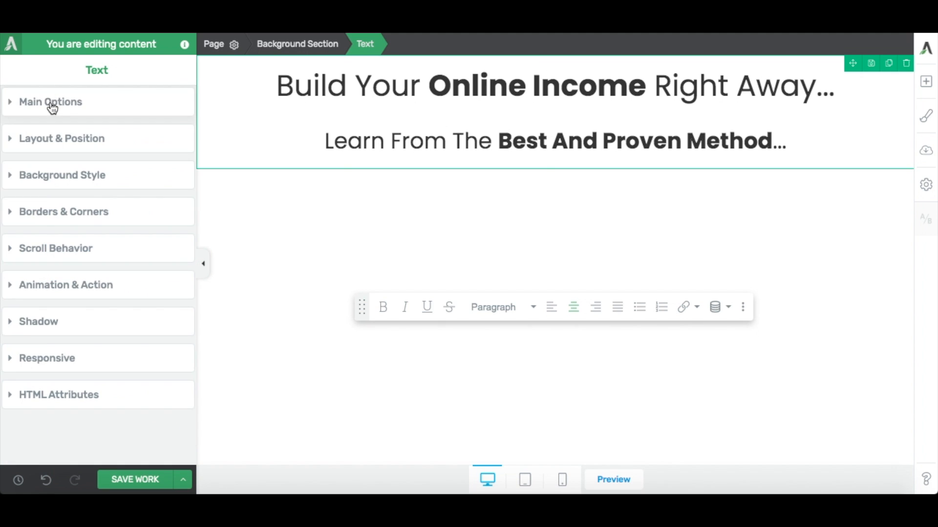
click(62, 139)
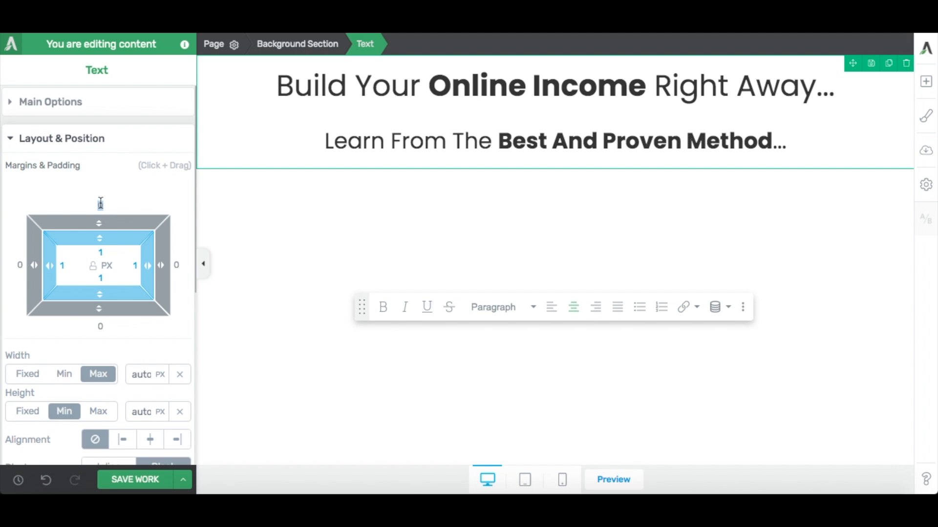
text(100)
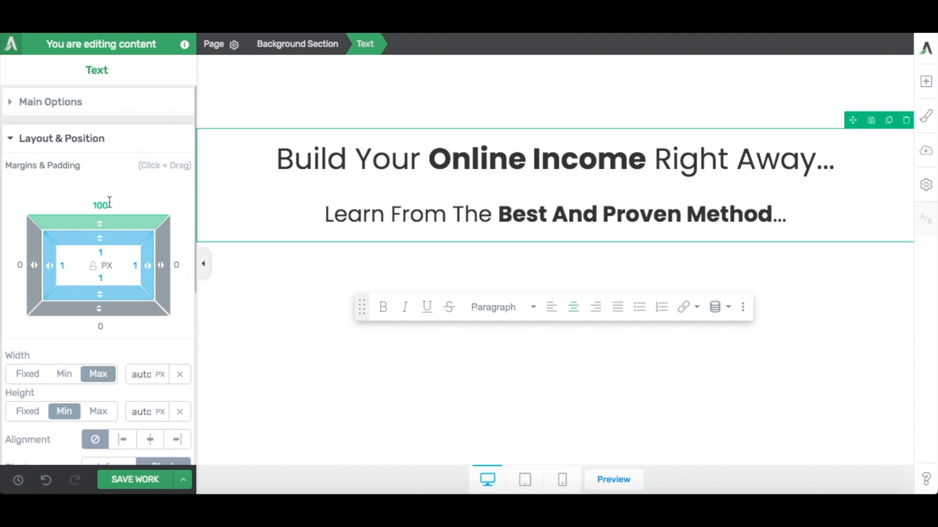
Check the page layout without the settings sidebar, restore the sidebar and save the page.
click(209, 265)
click(201, 264)
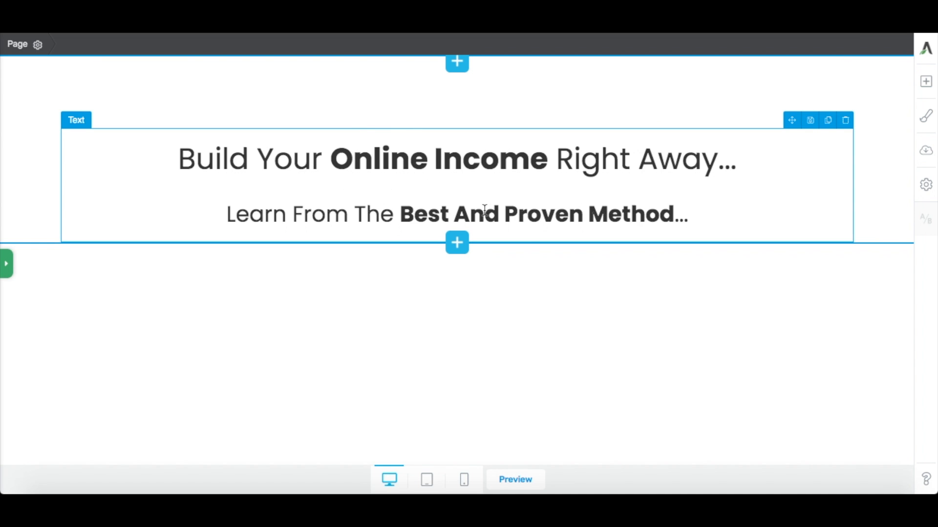
click(6, 268)
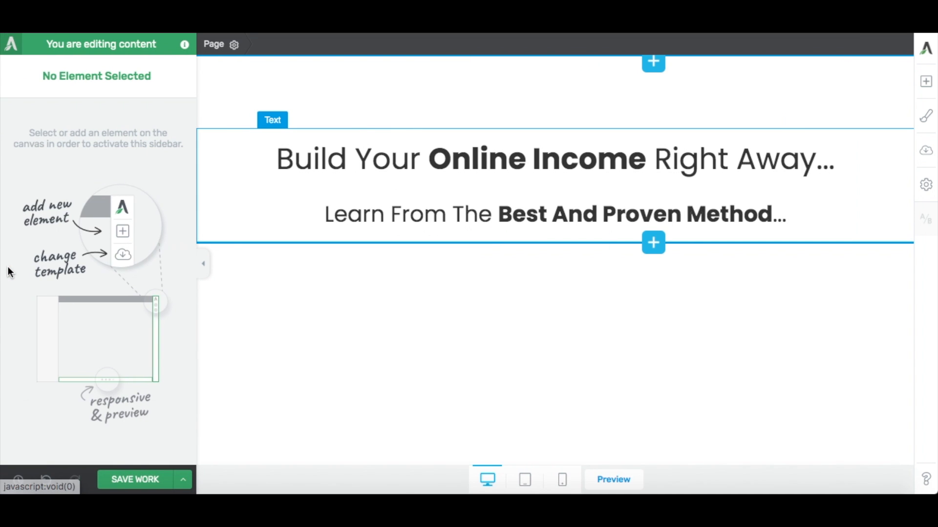
click(130, 485)
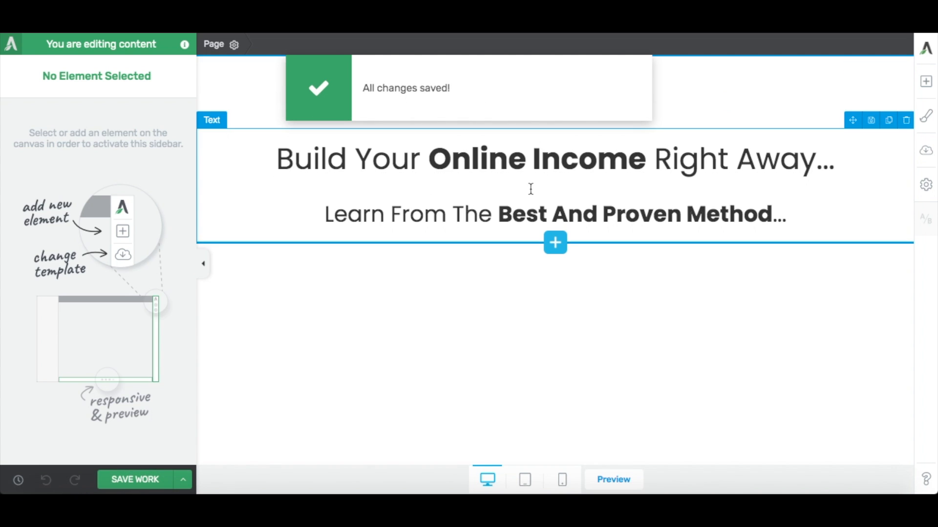
Search the elements for "lea" and insert a Lead Generation element below the headline text.
click(920, 90)
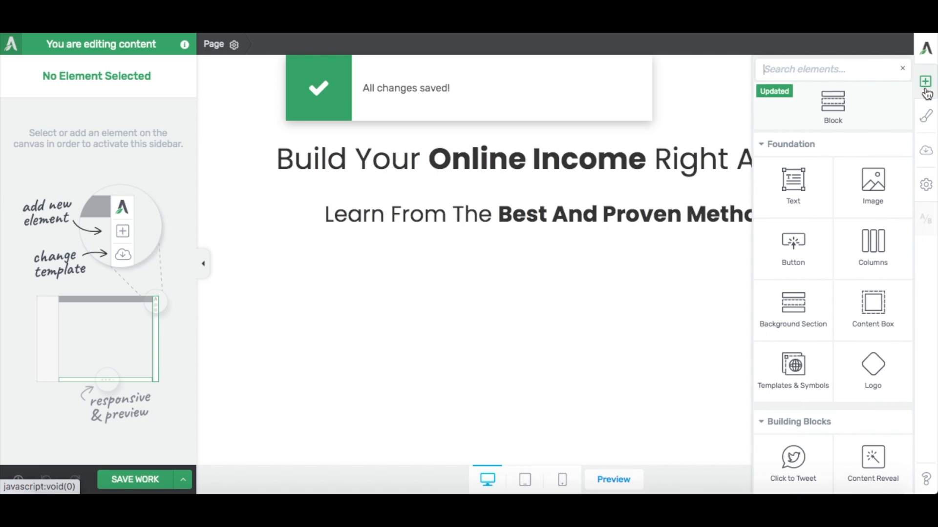
click(821, 71)
text(le)
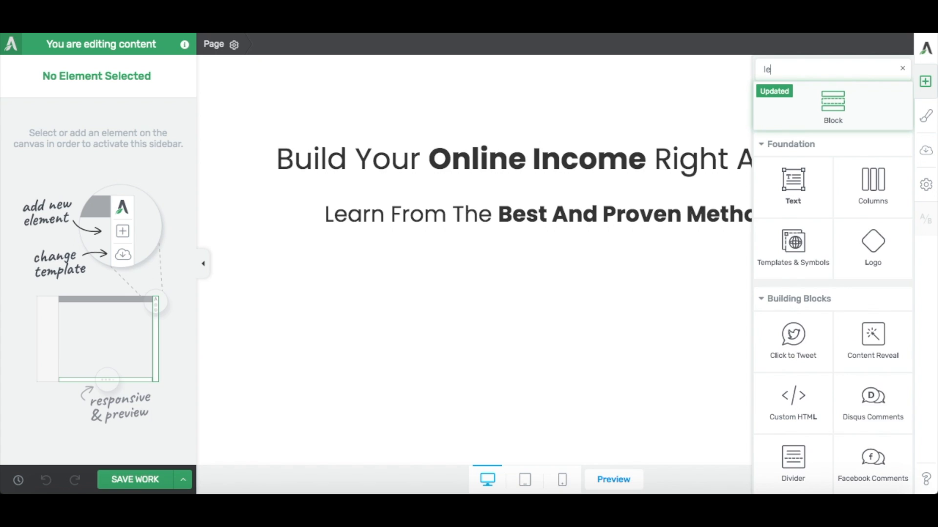
text(a)
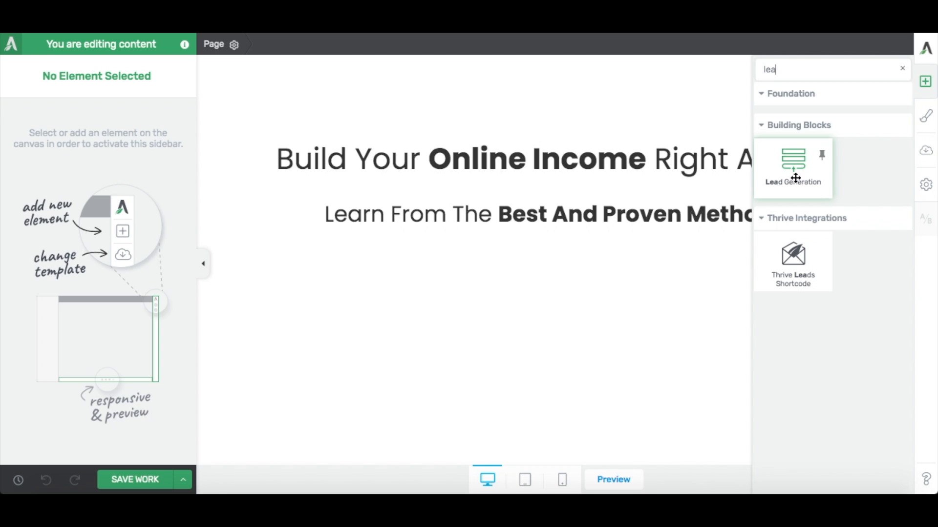
drag(797, 156, 520, 241)
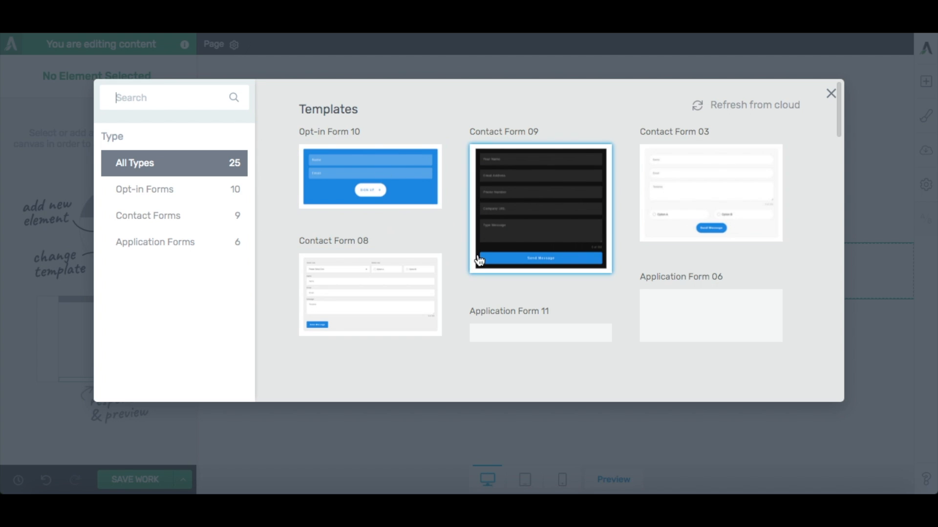
Browse the form templates and apply Opt-in Form 01 to the lead generation element.
scroll(458, 219, down, 5)
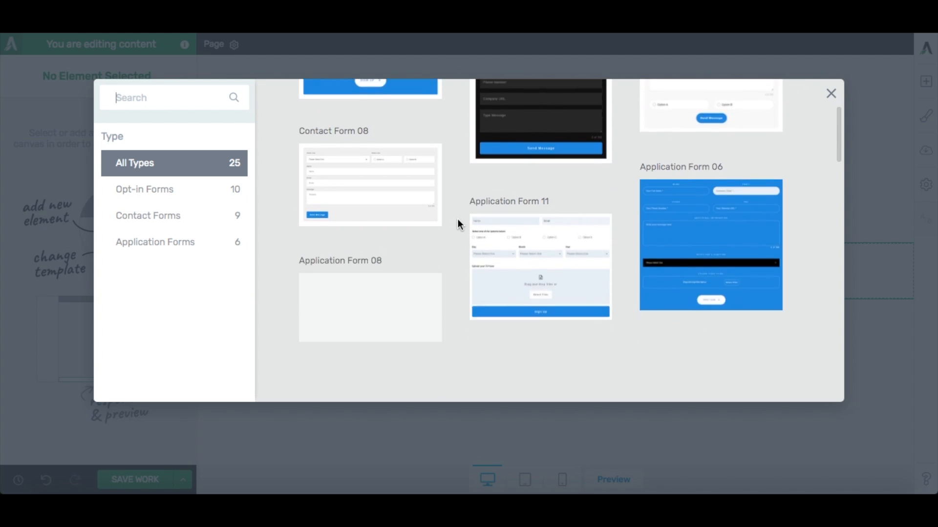
scroll(458, 221, down, 10)
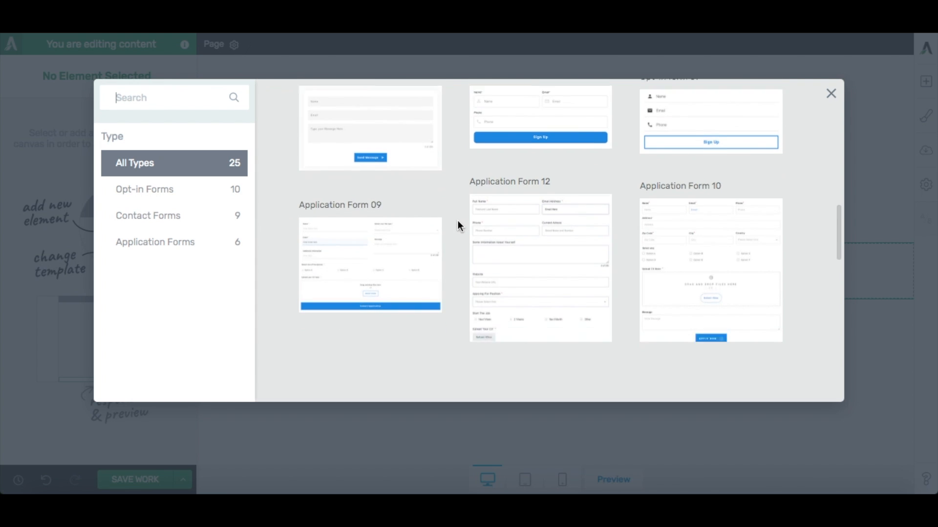
scroll(458, 222, down, 3)
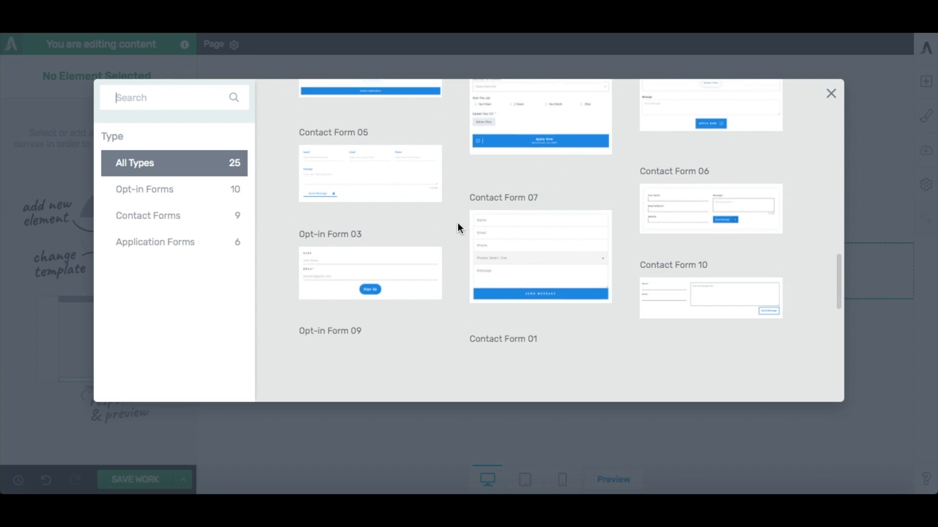
scroll(458, 222, down, 3)
scroll(458, 223, up, 20)
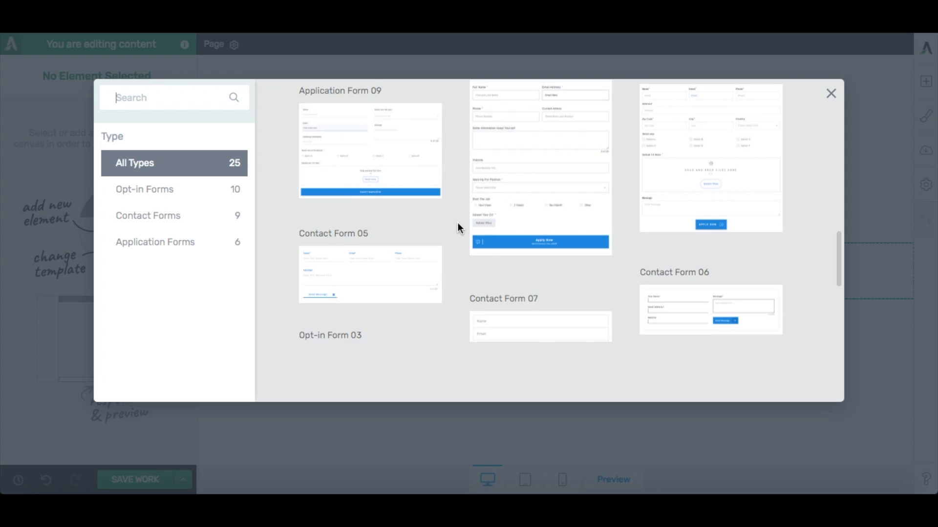
scroll(457, 227, up, 1)
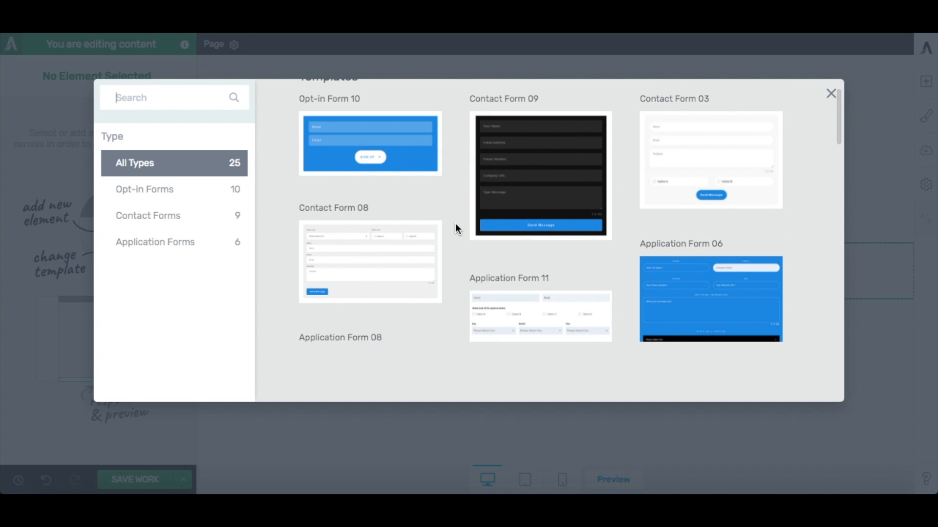
scroll(455, 223, up, 1)
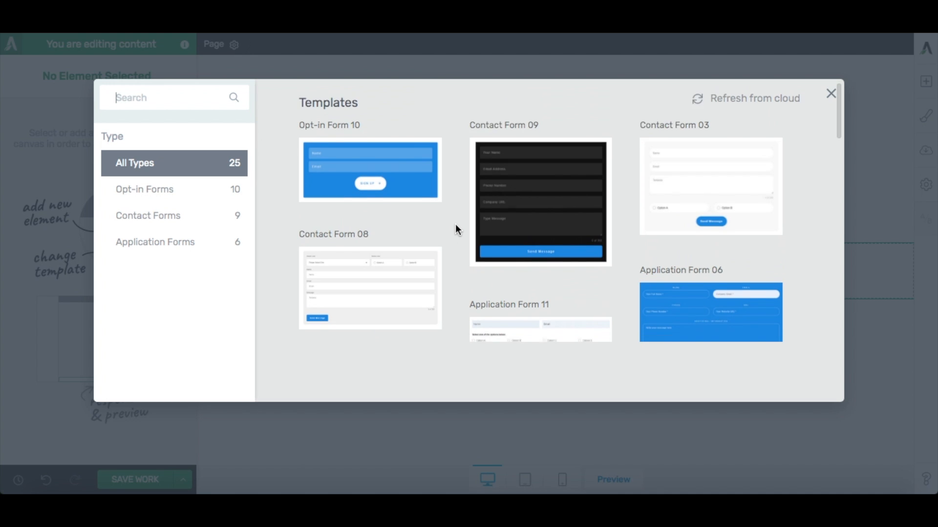
scroll(455, 224, down, 1)
scroll(455, 227, down, 4)
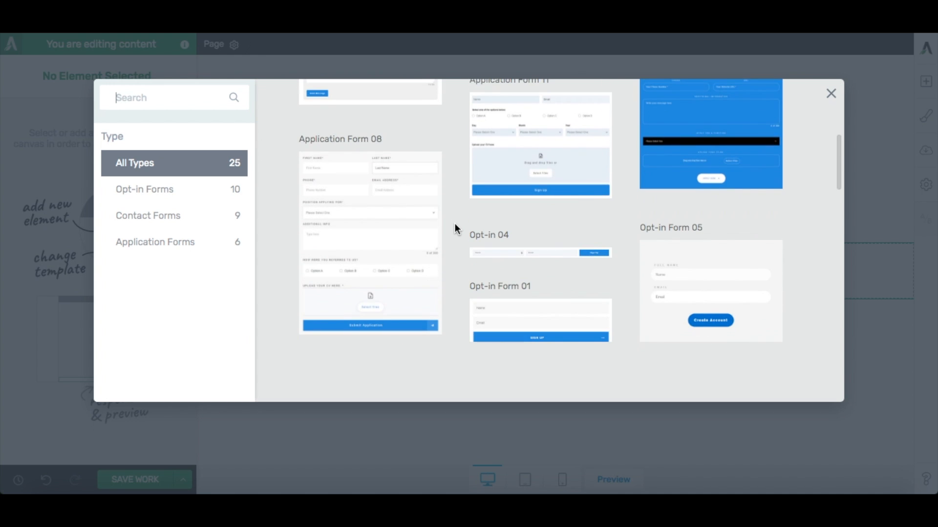
scroll(455, 228, down, 3)
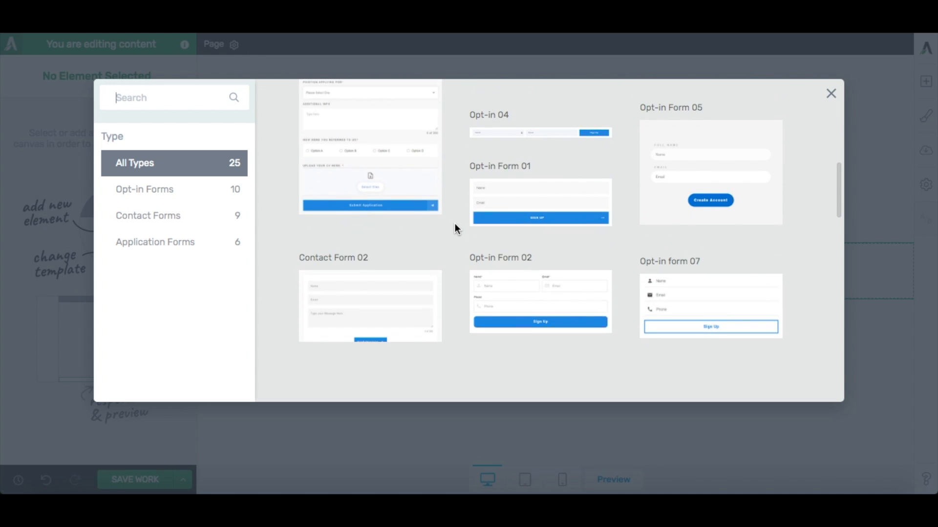
click(524, 207)
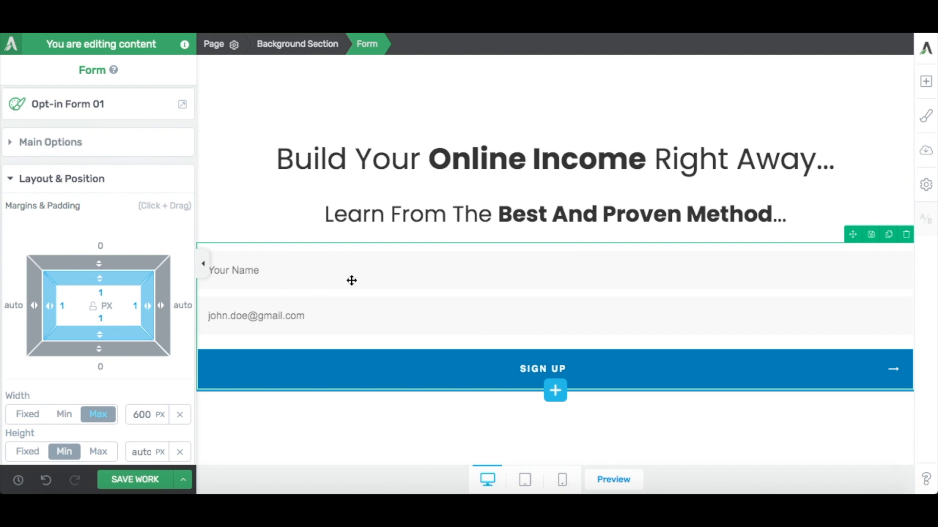
Enter edit mode for the form's elements and delete the "Your Name" field.
click(14, 146)
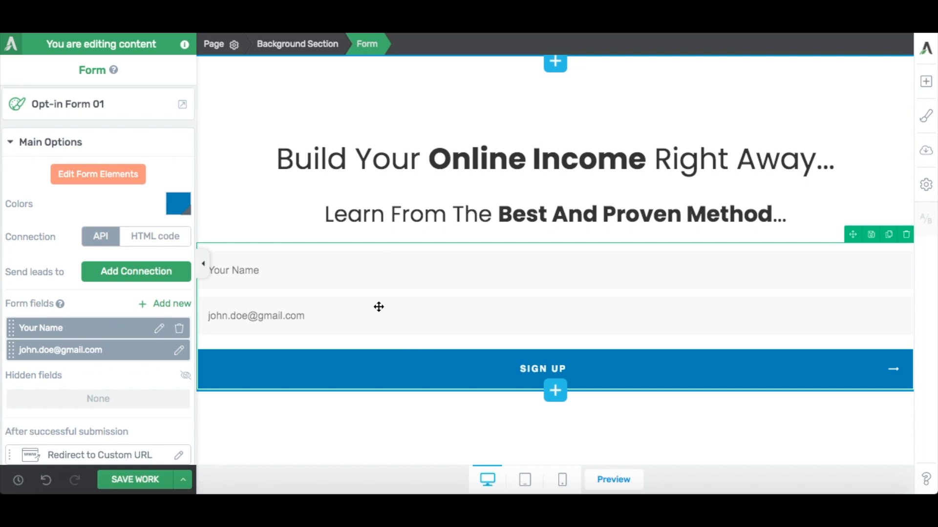
click(98, 176)
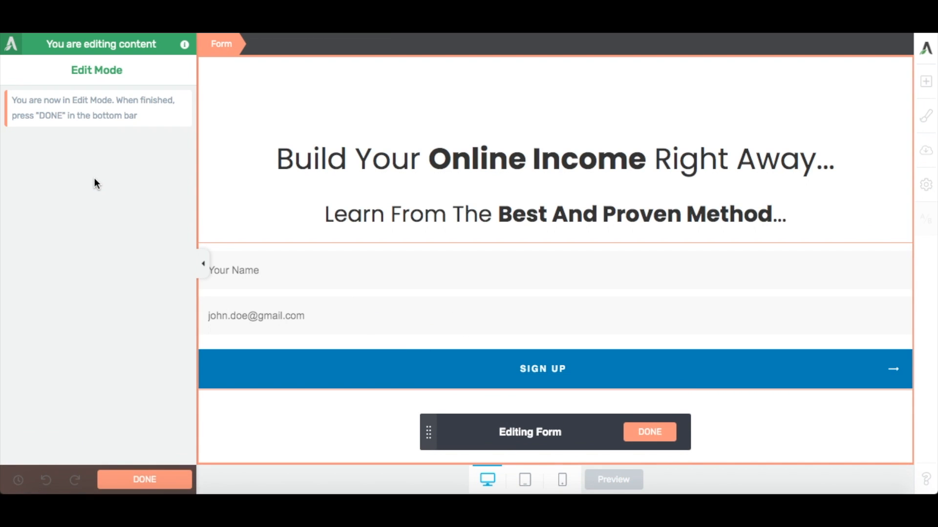
click(333, 272)
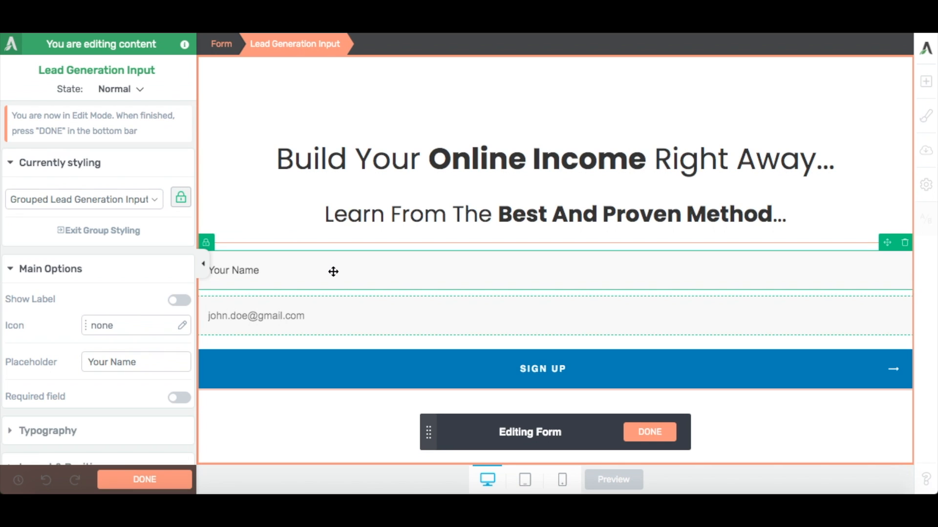
click(378, 323)
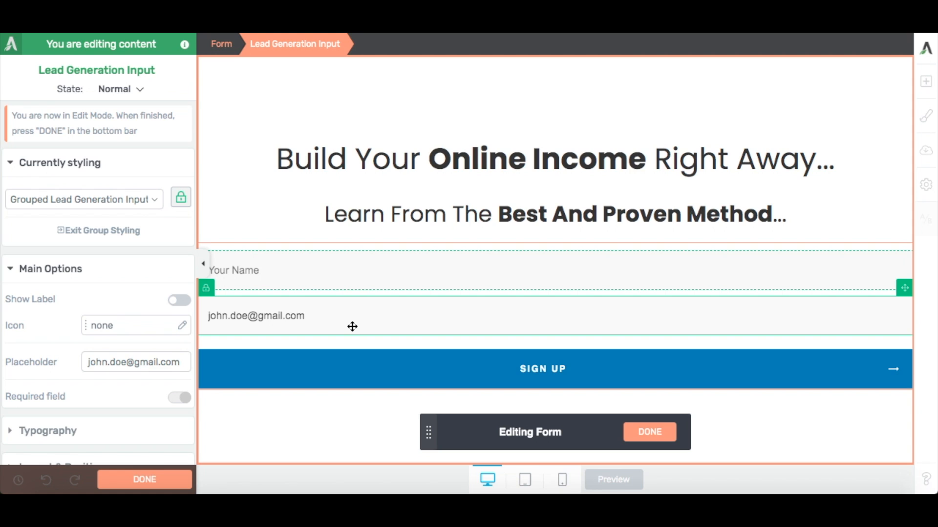
click(339, 274)
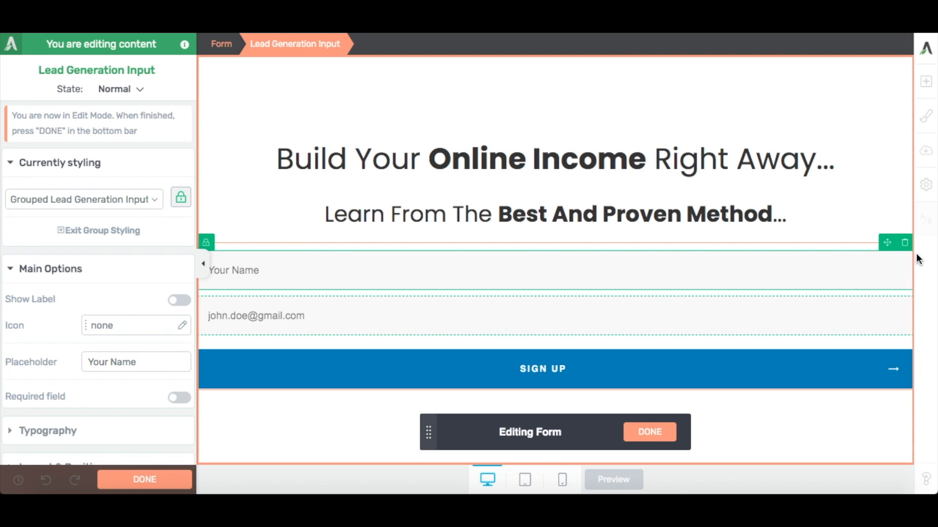
click(904, 243)
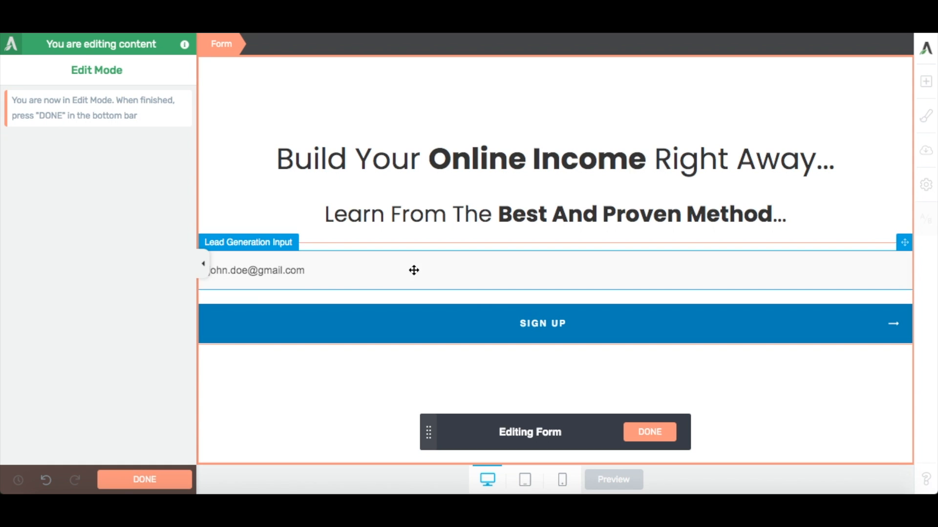
Change the placeholder of the form's remaining input field to "email address".
click(377, 280)
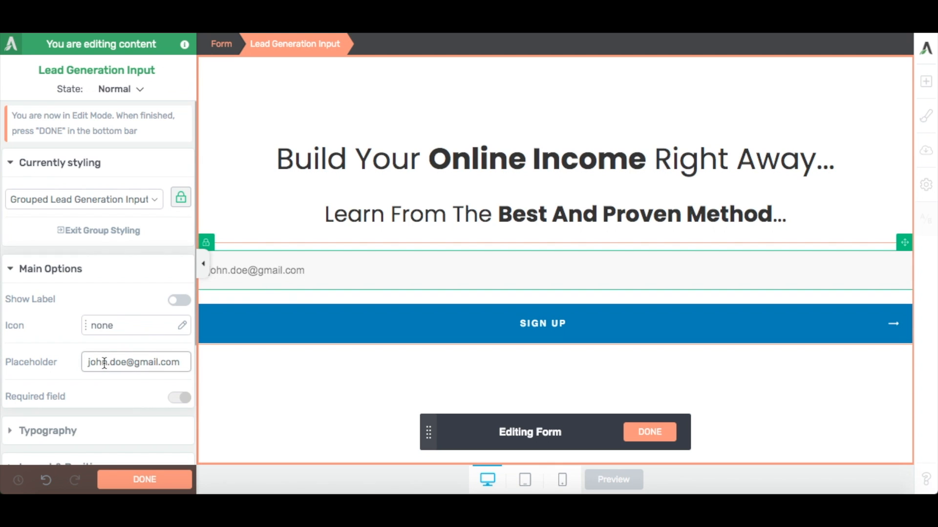
drag(89, 362, 205, 362)
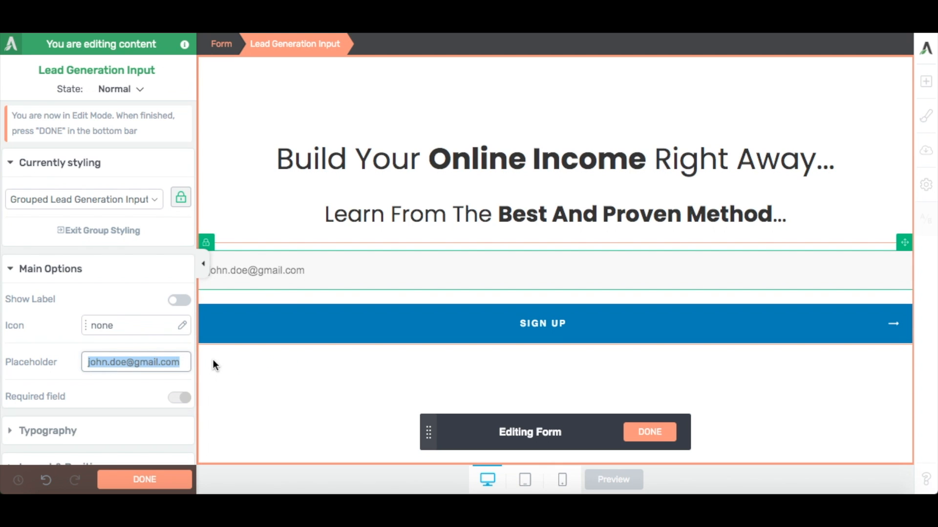
text(email address)
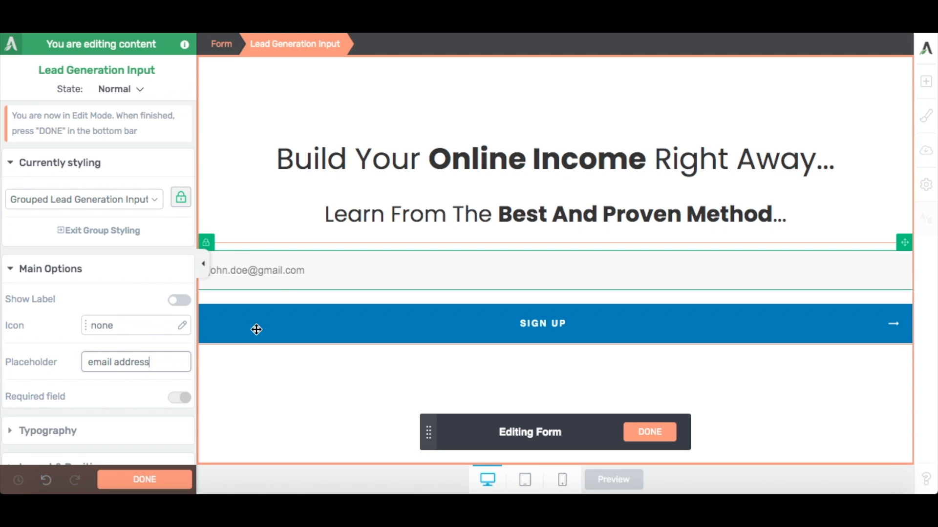
click(338, 269)
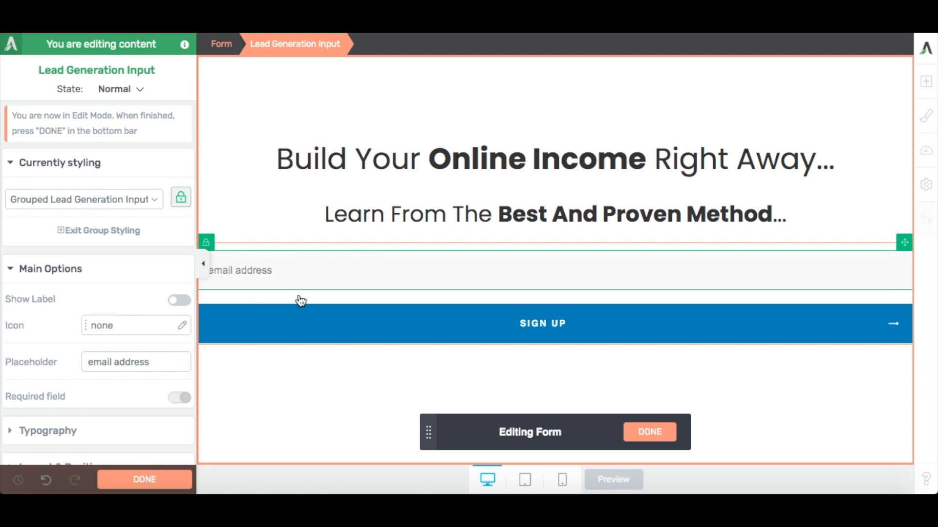
Center the text of the email address field and set its font size to 20 px.
click(93, 431)
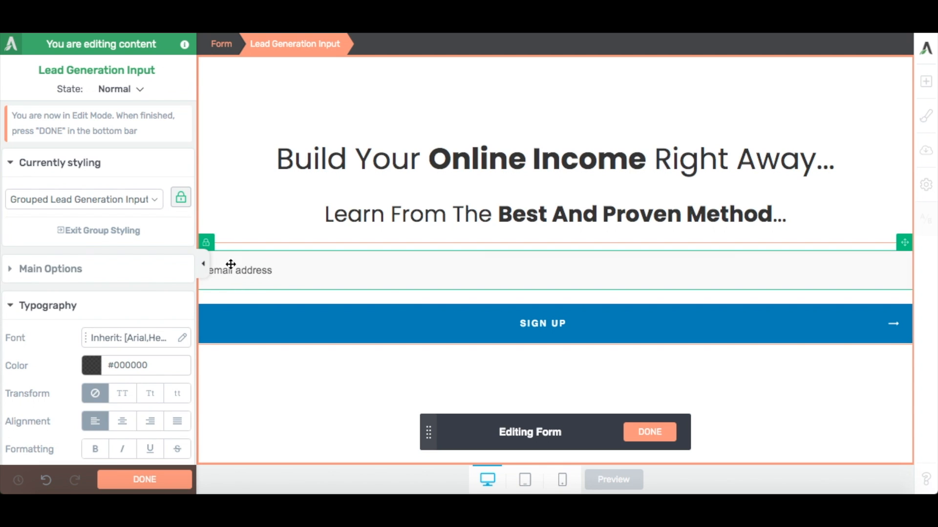
click(123, 426)
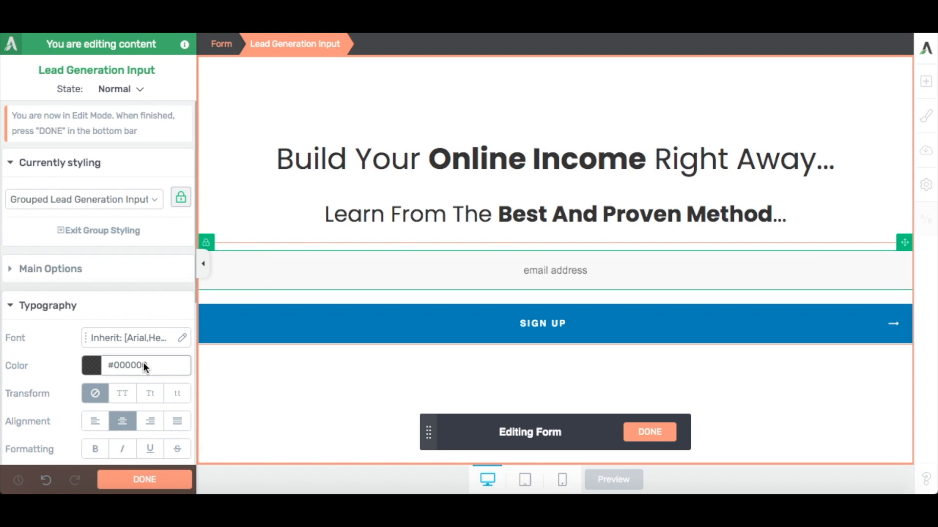
click(95, 277)
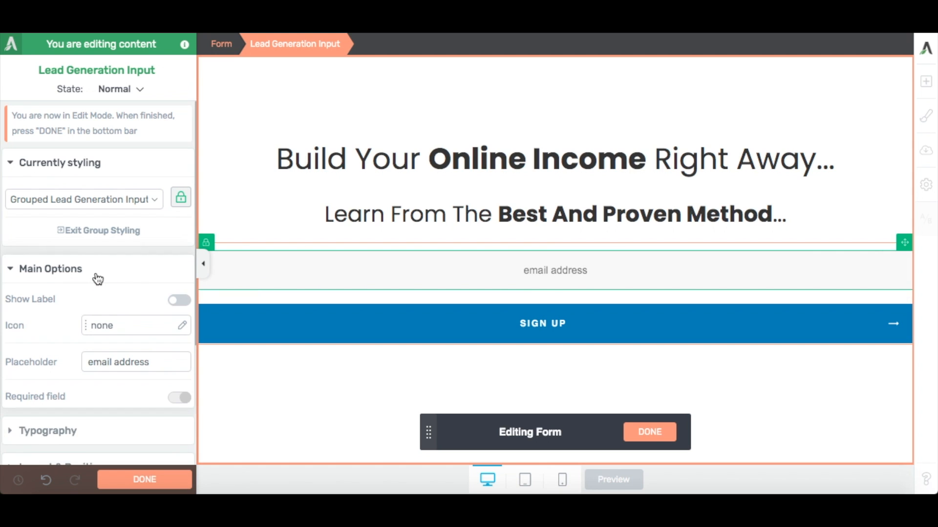
click(98, 278)
click(116, 305)
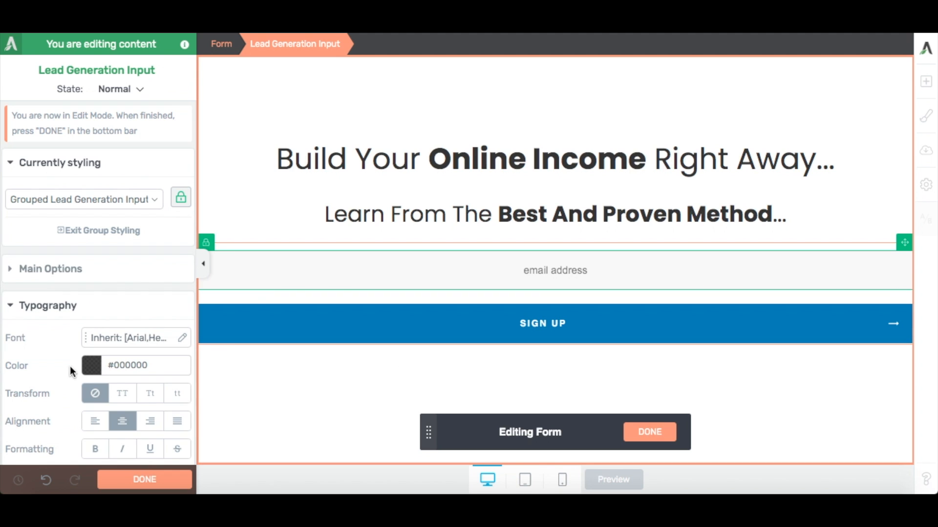
scroll(68, 367, down, 5)
scroll(71, 367, up, 3)
double_click(167, 307)
text(20)
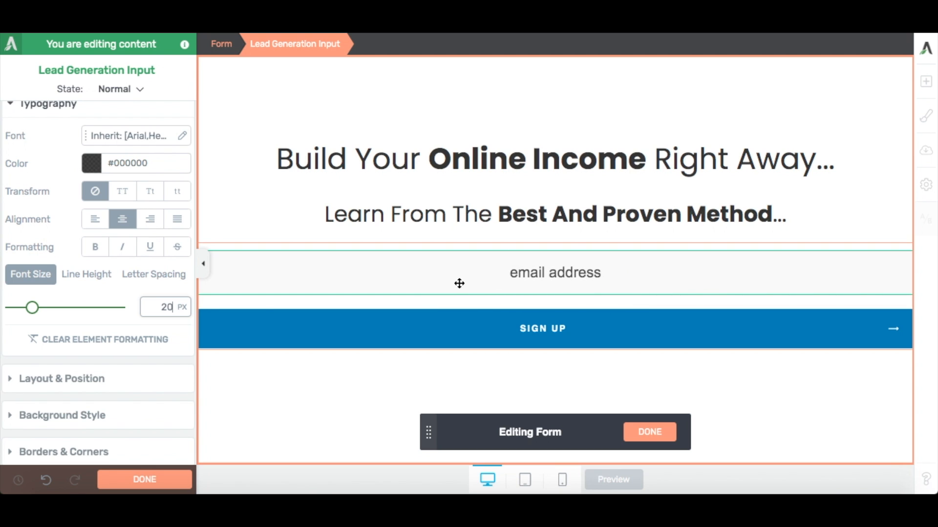
Set the font size of the "SIGN UP" text on the submit button to 20 px.
click(378, 328)
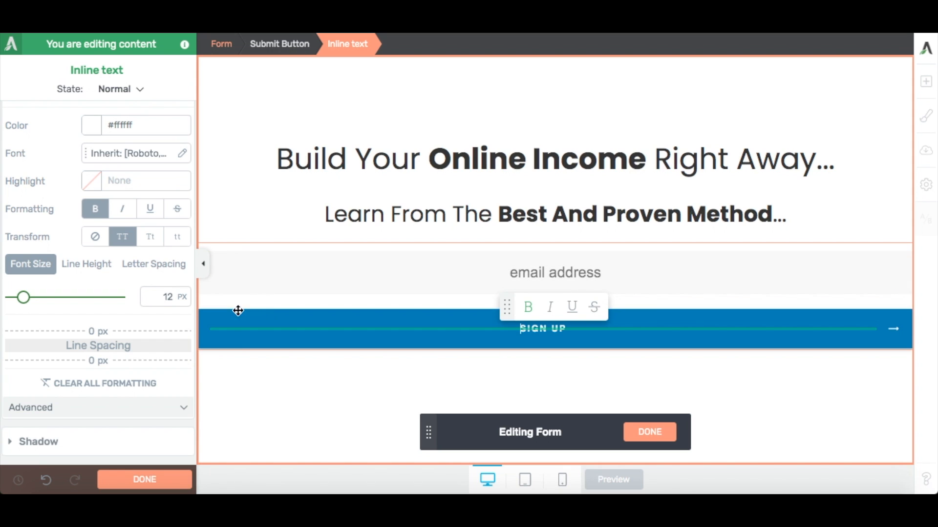
drag(520, 330, 566, 330)
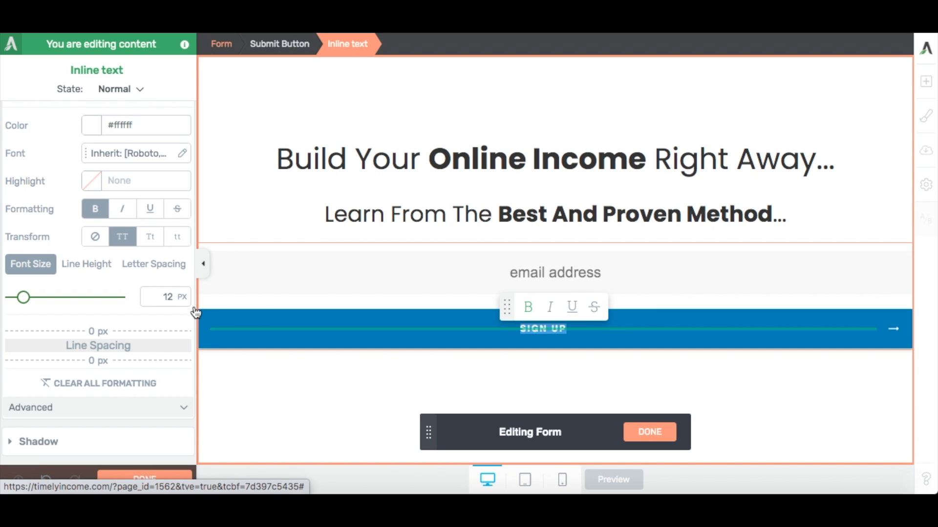
double_click(165, 297)
text(20)
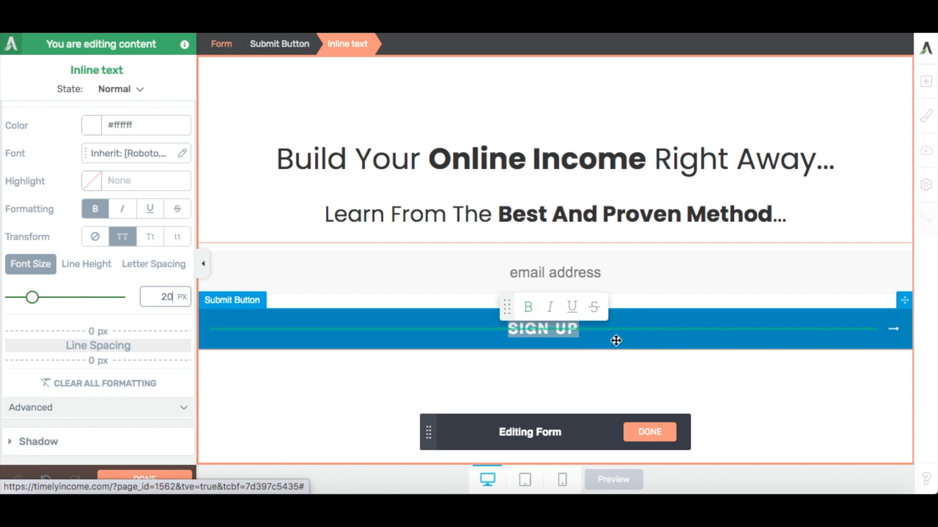
Select the submit button's arrow icon and look through the icon library for alternatives, keeping the current icon.
click(896, 337)
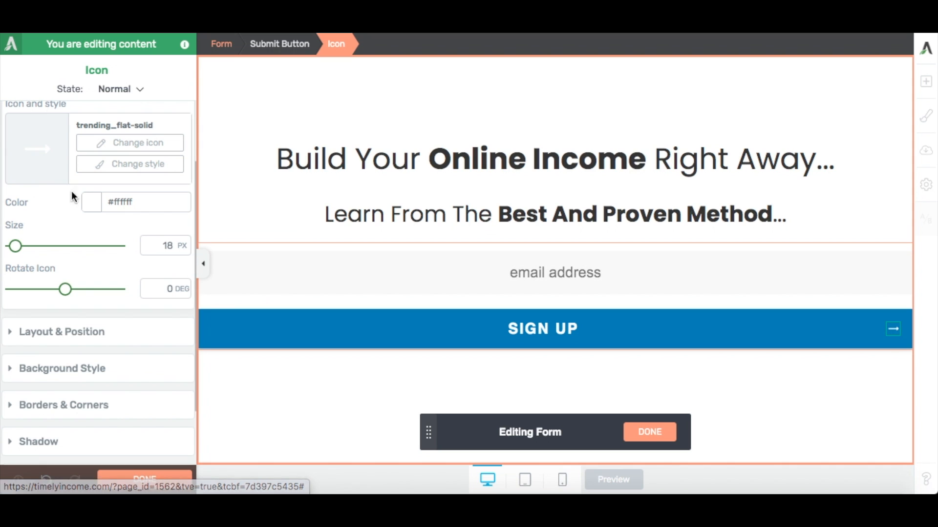
click(115, 144)
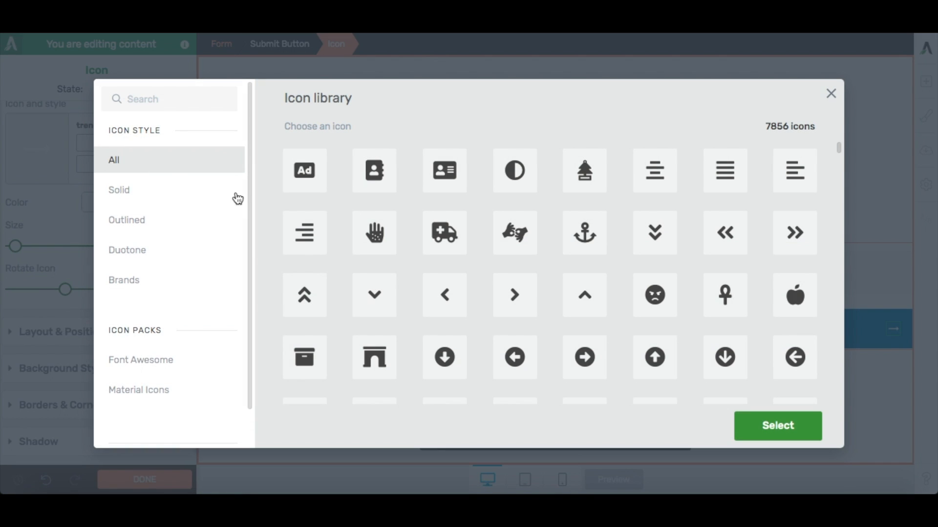
scroll(442, 237, down, 10)
scroll(447, 235, down, 15)
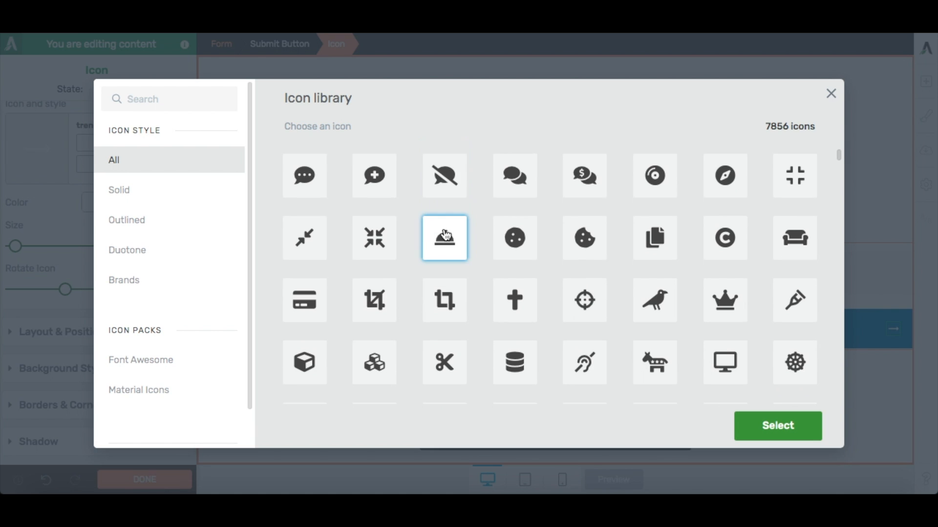
scroll(443, 236, up, 20)
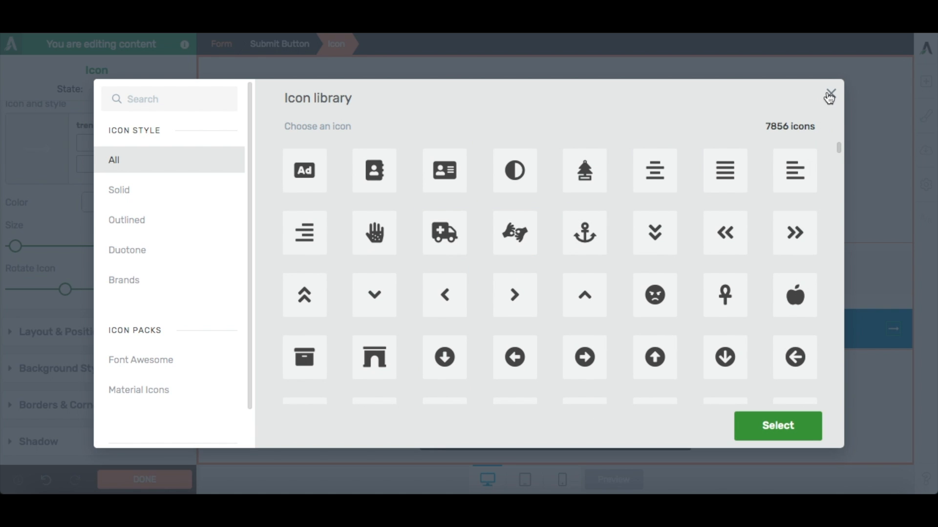
click(829, 94)
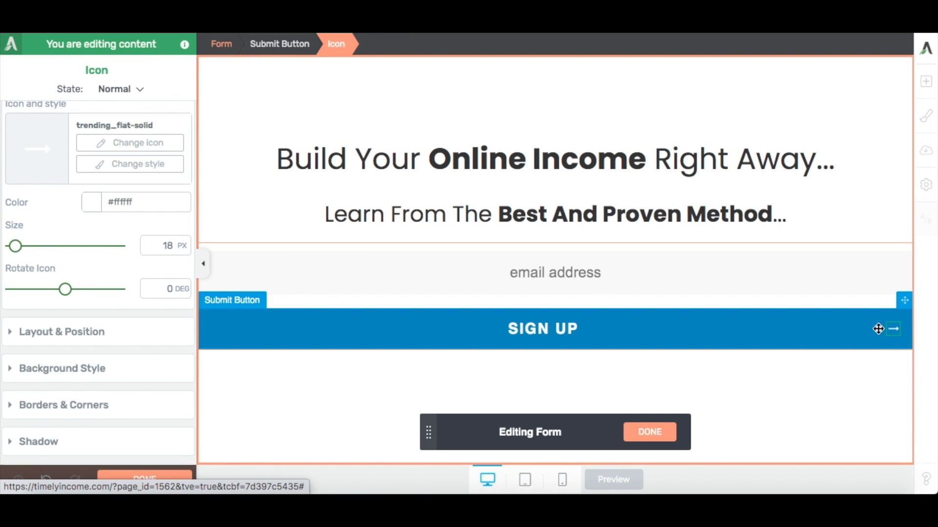
Set the submit button's arrow icon size to 20 px, finish form editing and hide the settings sidebar.
double_click(170, 245)
text(20)
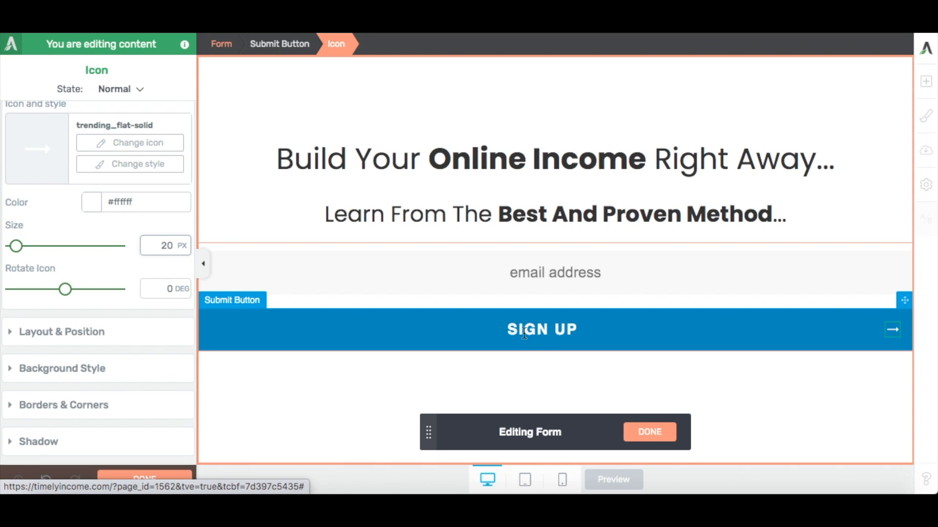
click(649, 432)
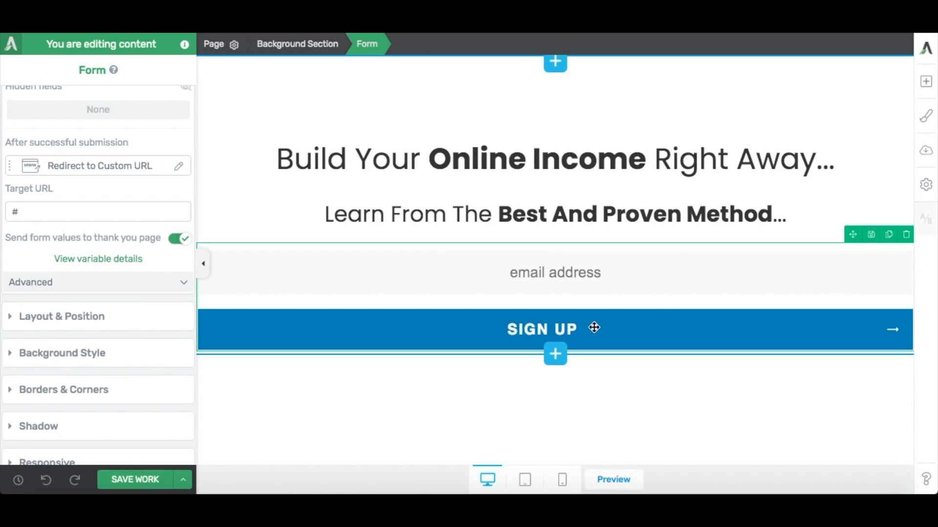
click(204, 264)
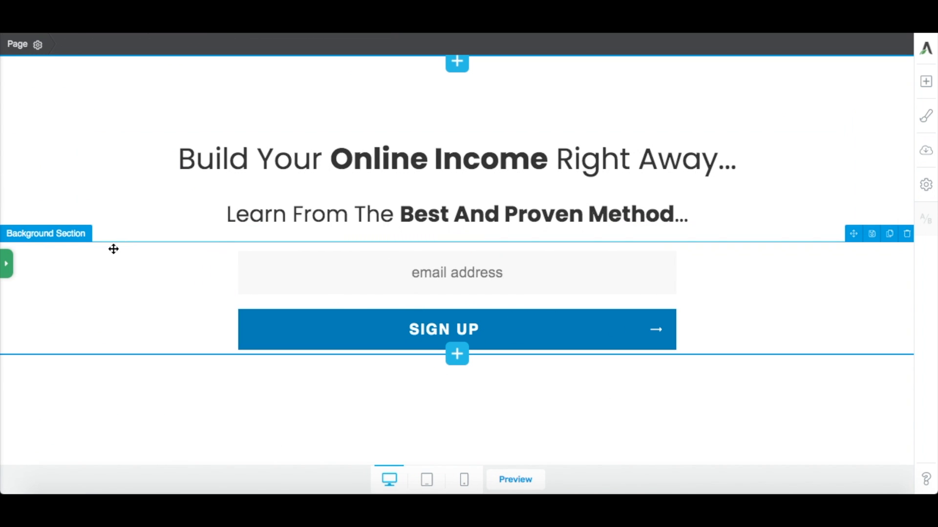
Start adding an API connection for the opt-in form's leads and go to the API dashboard.
click(7, 267)
click(407, 293)
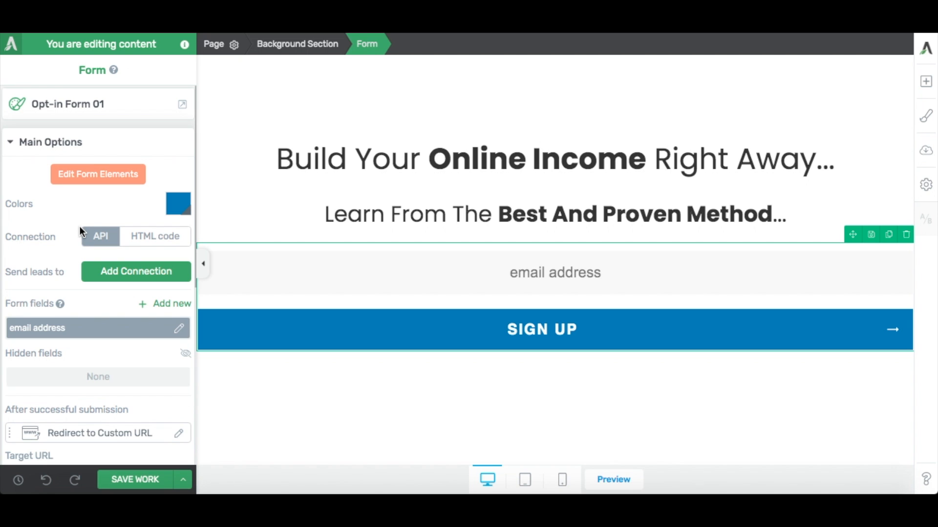
click(137, 276)
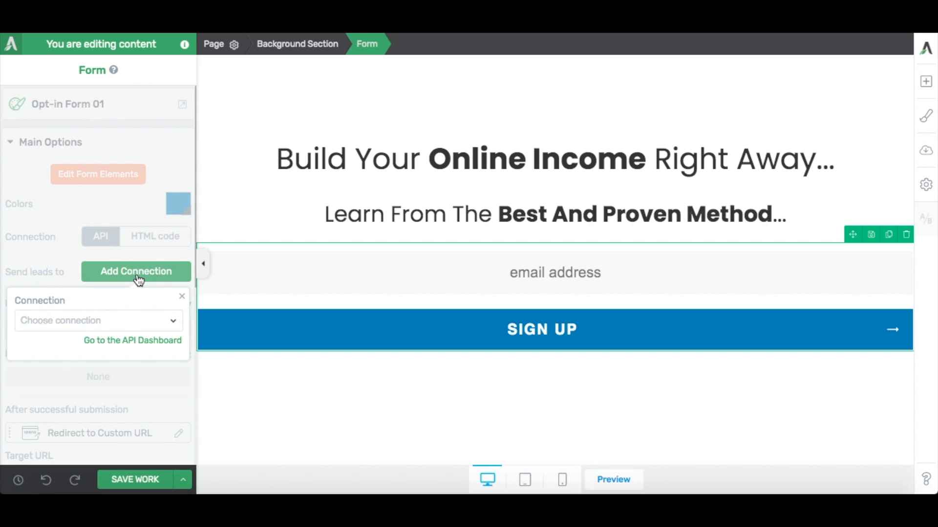
click(132, 341)
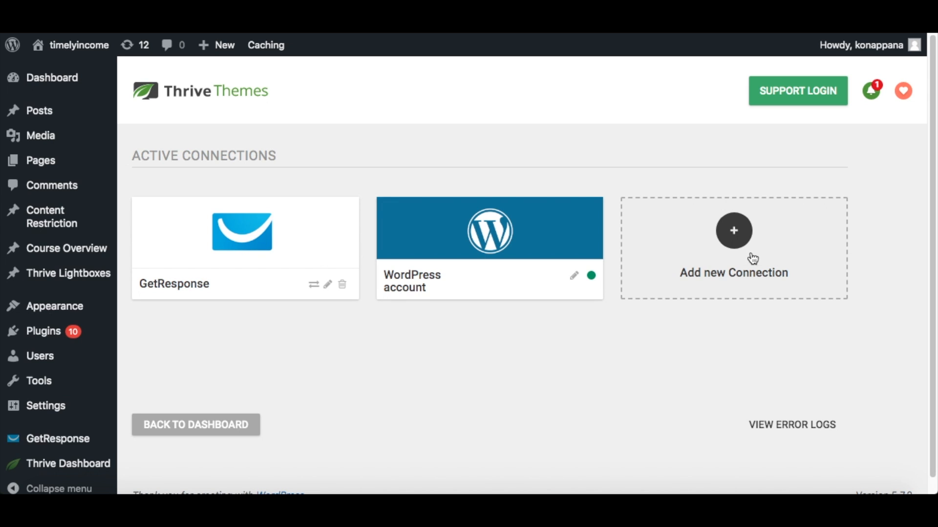
click(732, 241)
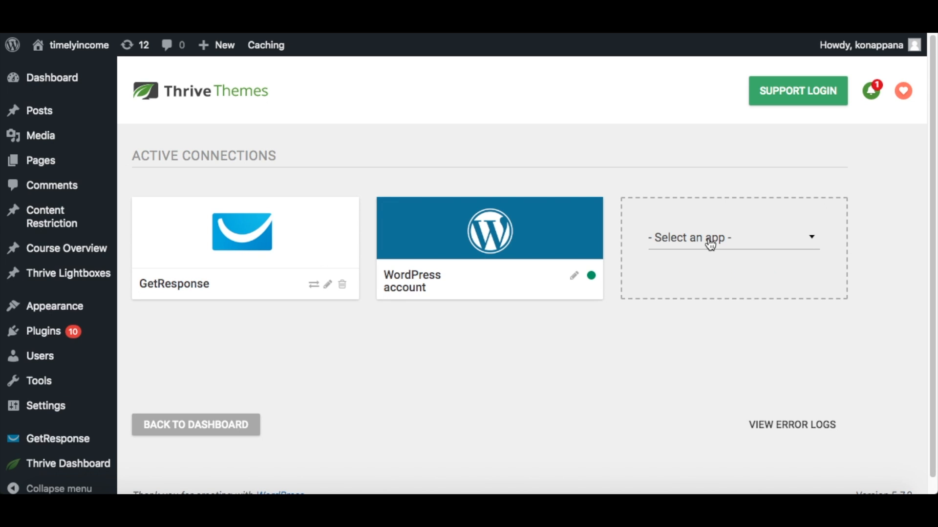
click(709, 241)
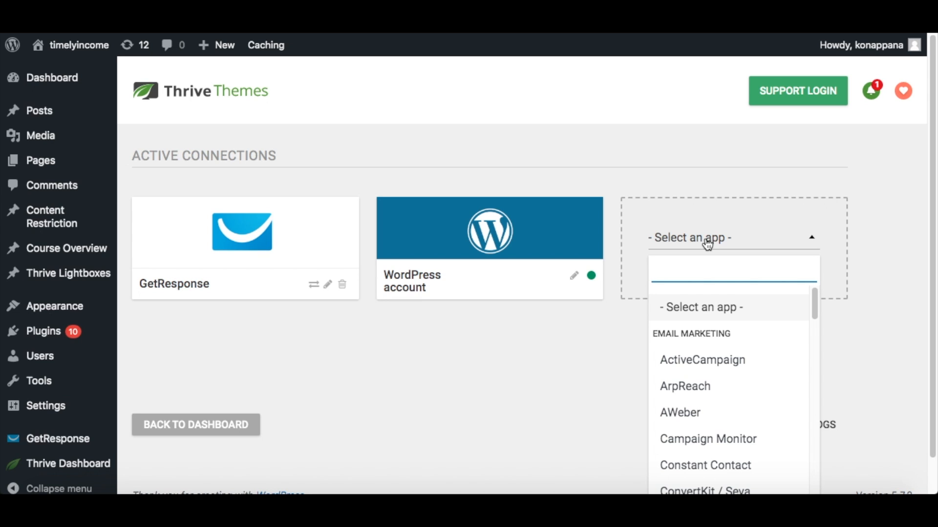
text(get)
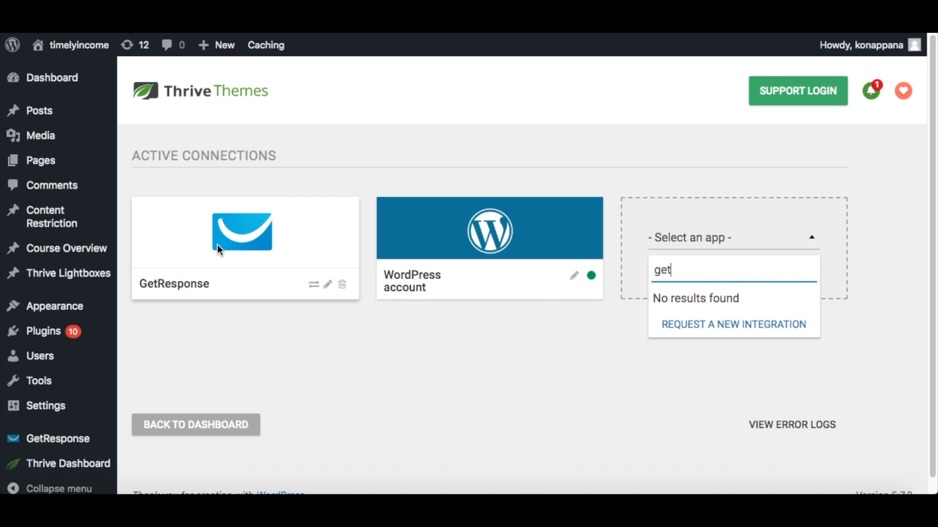
key(BackSpace)
key(BackSpace)
key(BackSpace)
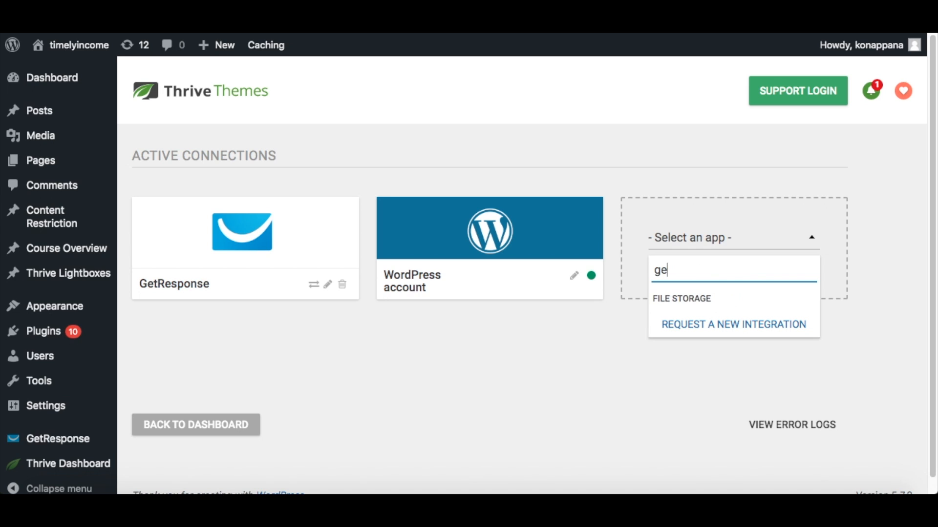
click(395, 376)
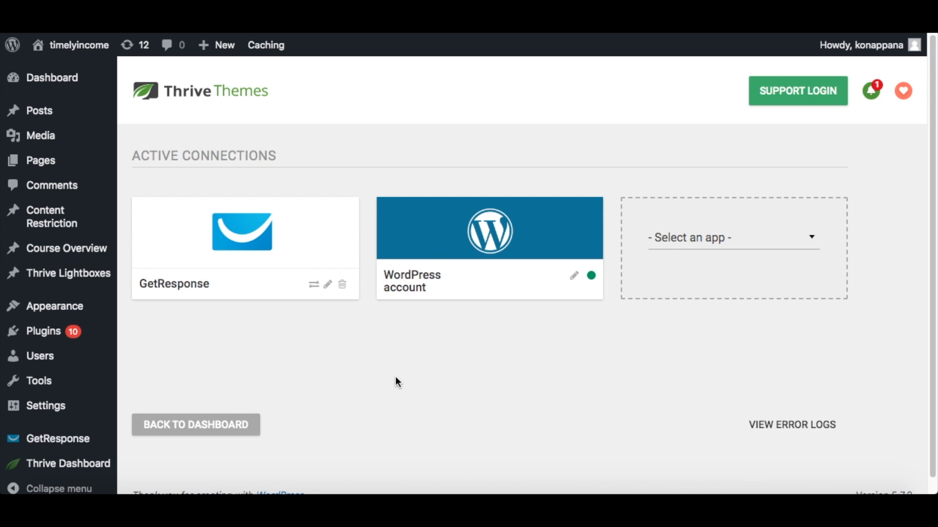
Open the existing GetResponse connection for editing and copy the account's API key from GetResponse's API page.
click(328, 285)
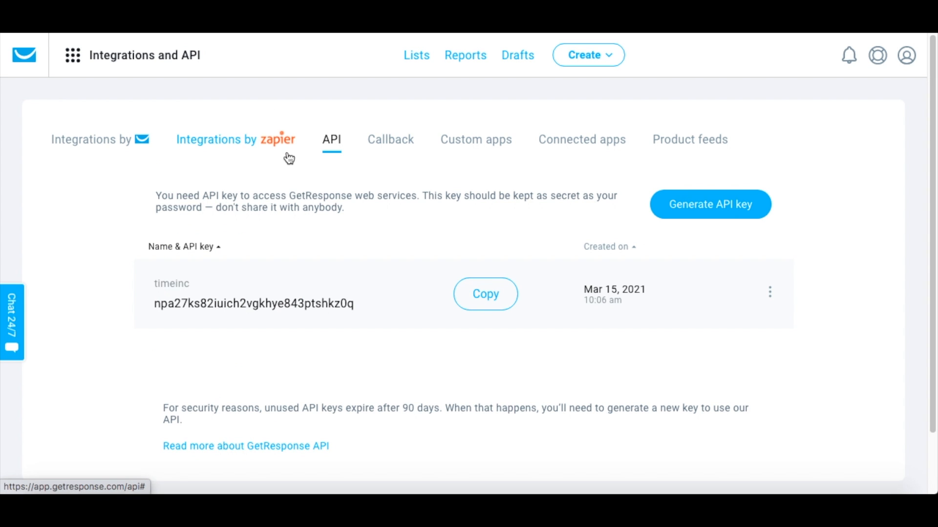
click(78, 61)
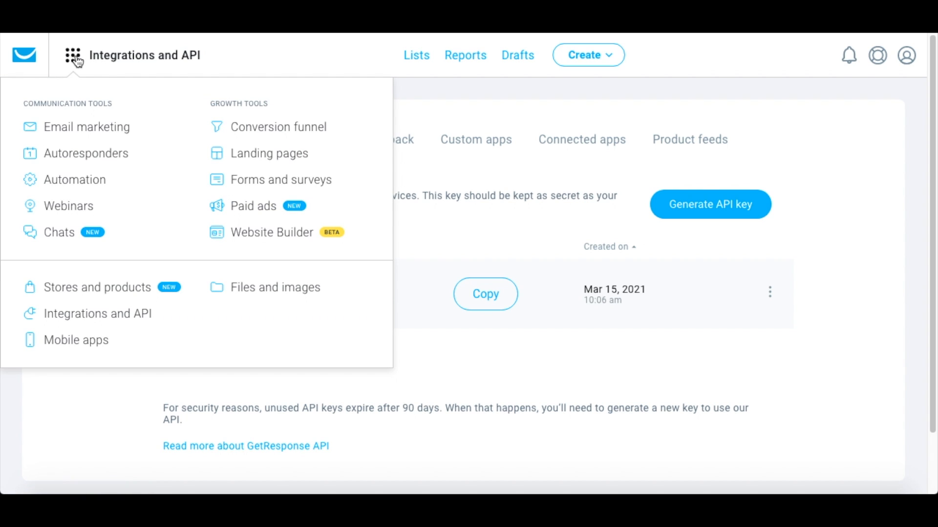
click(79, 317)
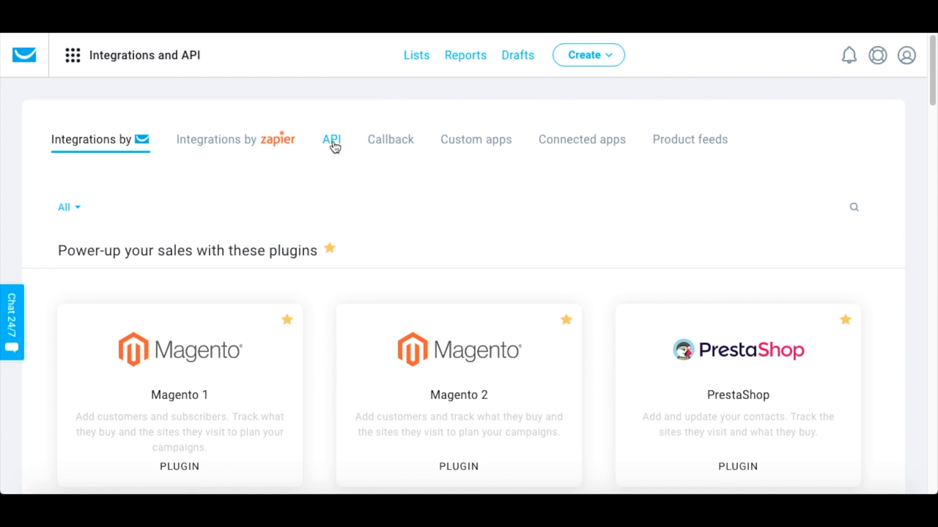
click(335, 143)
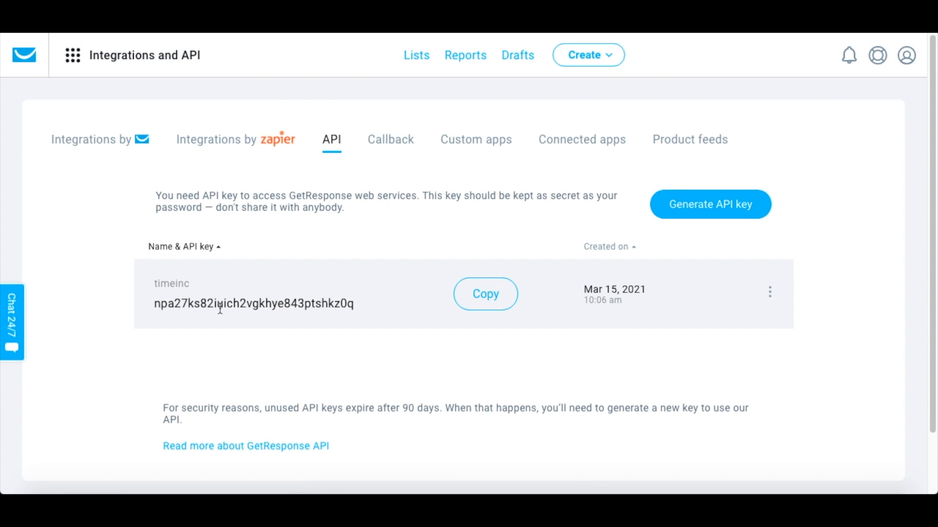
click(486, 301)
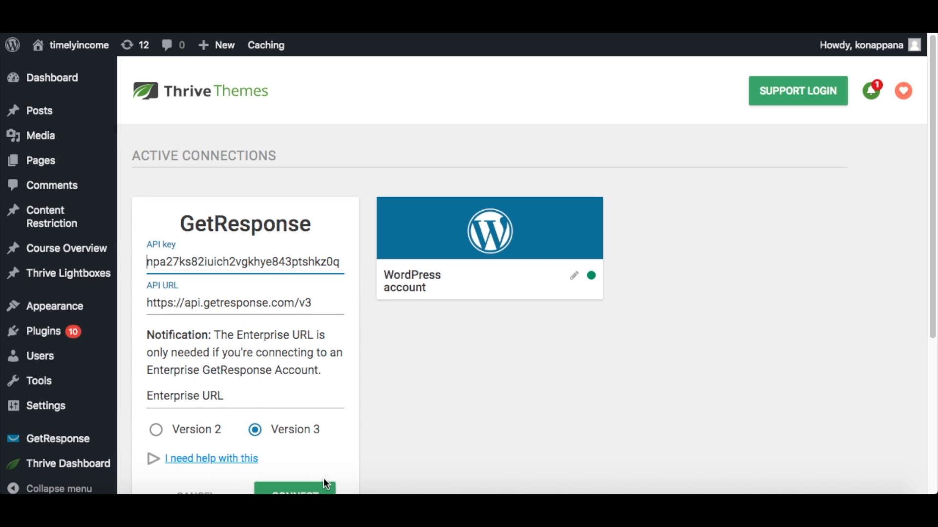
scroll(385, 437, down, 3)
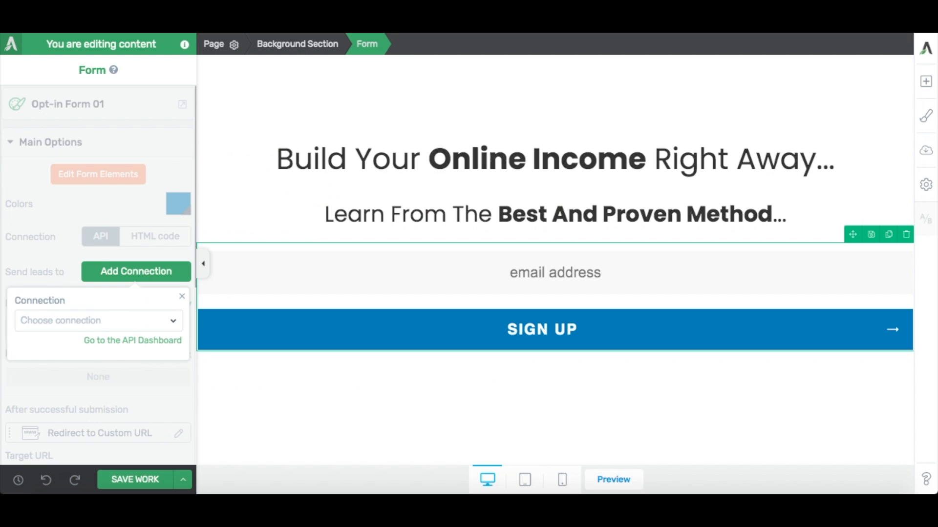
Connect the form to GetResponse with the mailing list "run1" and cycle day 0, apply the connection and save the page.
click(115, 326)
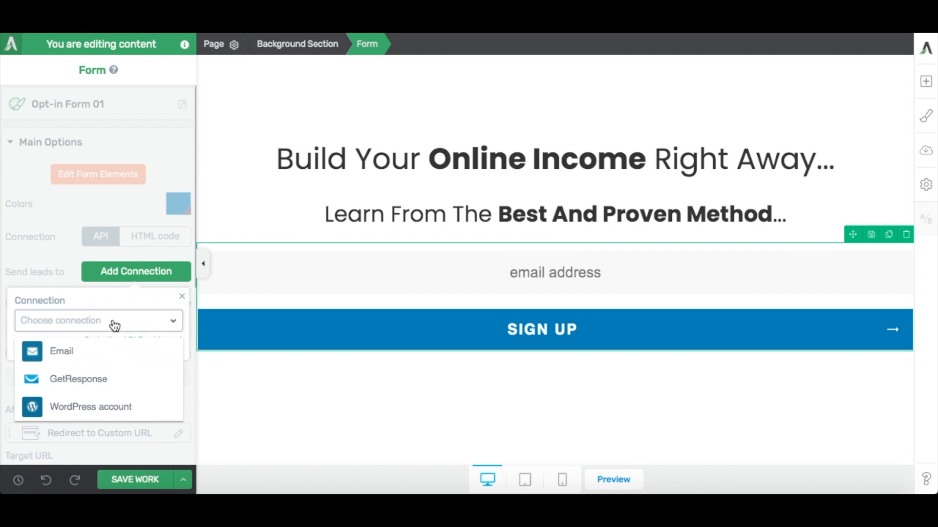
click(92, 386)
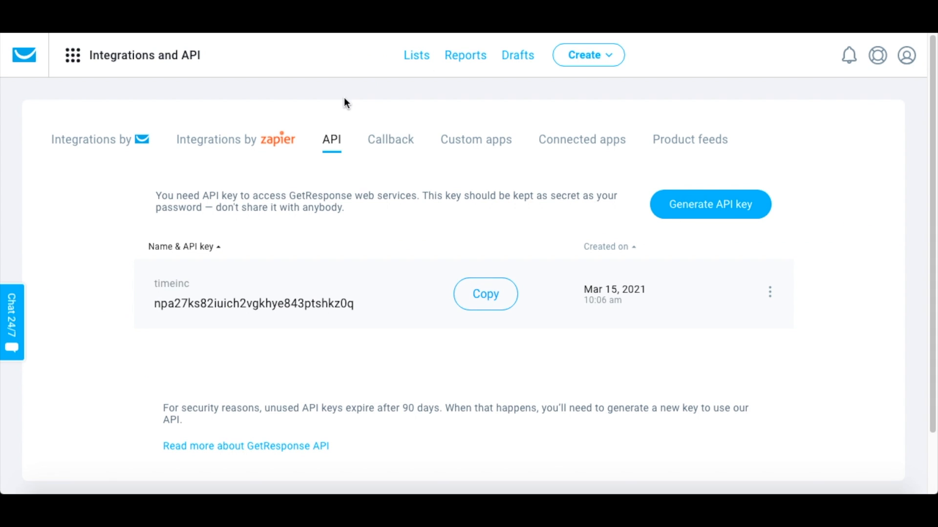
click(417, 55)
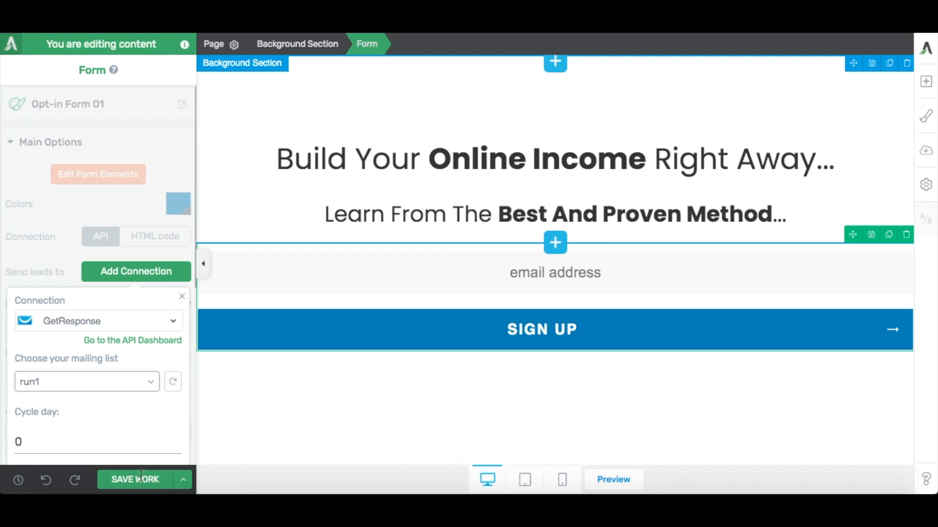
scroll(110, 400, down, 4)
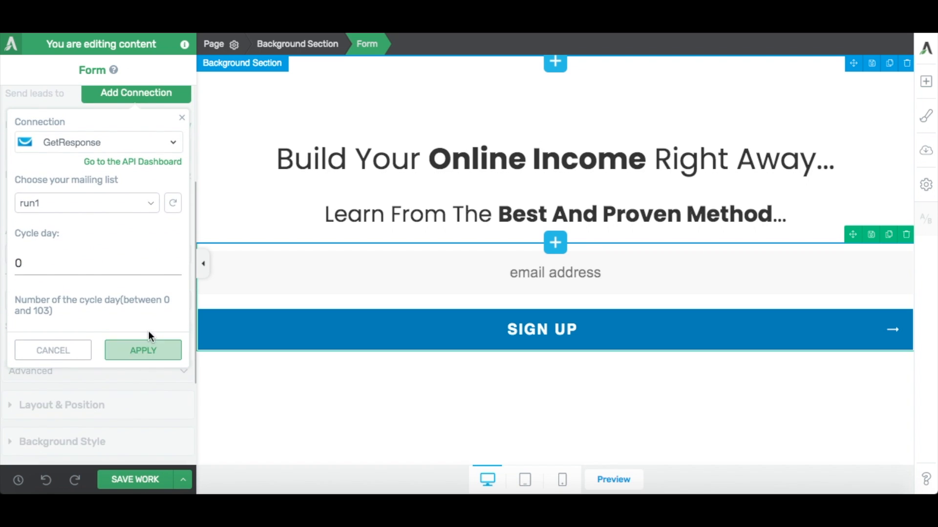
click(146, 356)
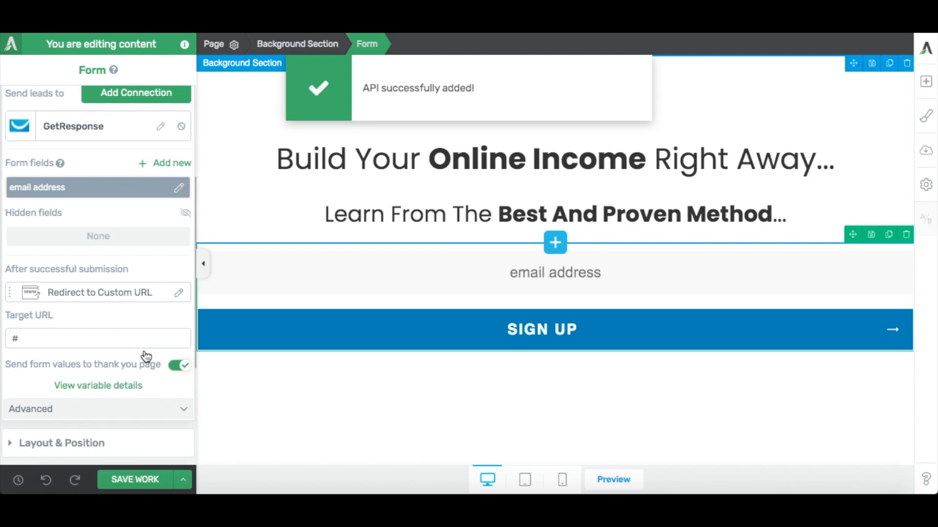
scroll(145, 354, up, 4)
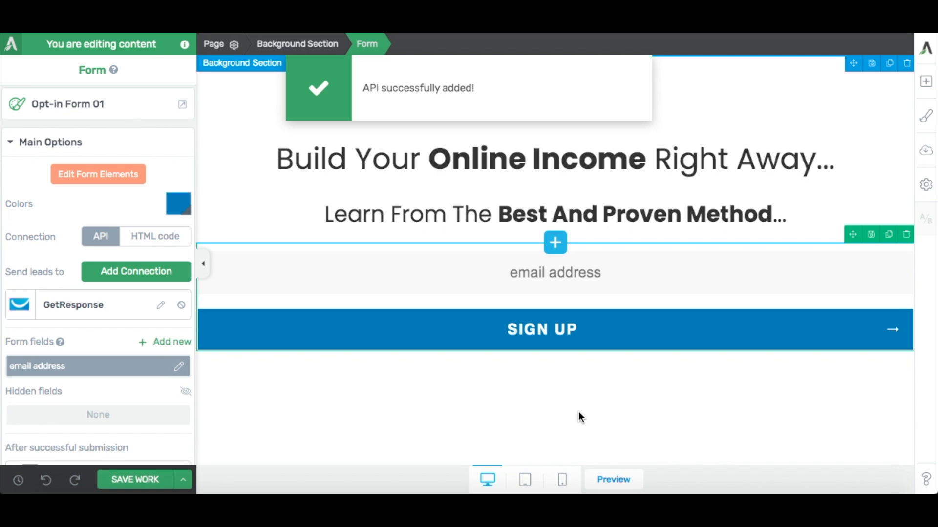
click(133, 480)
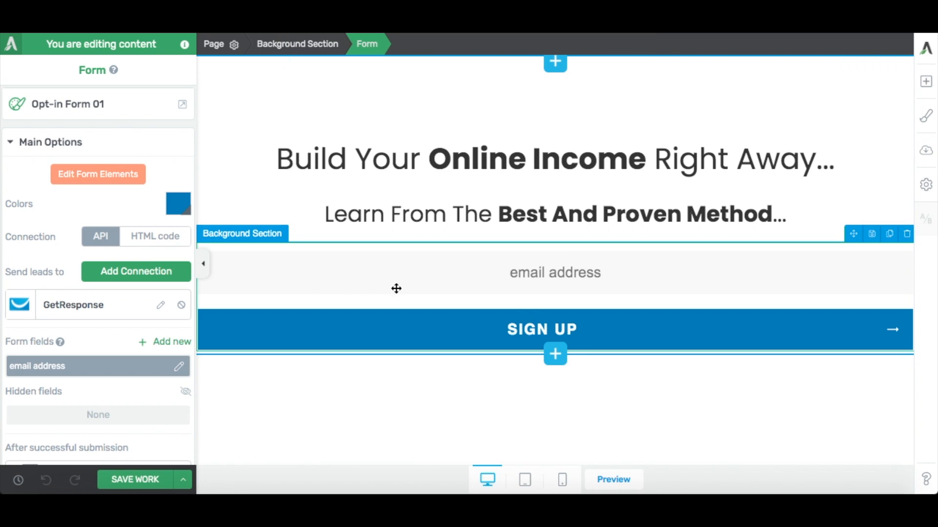
Hide the settings sidebar and examine how the landing page looks in the tablet and mobile layouts.
click(203, 263)
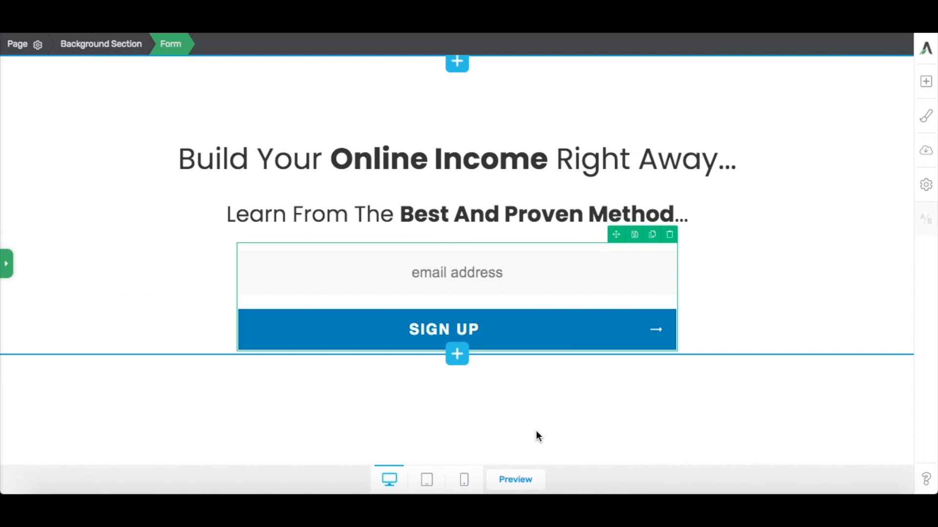
click(427, 481)
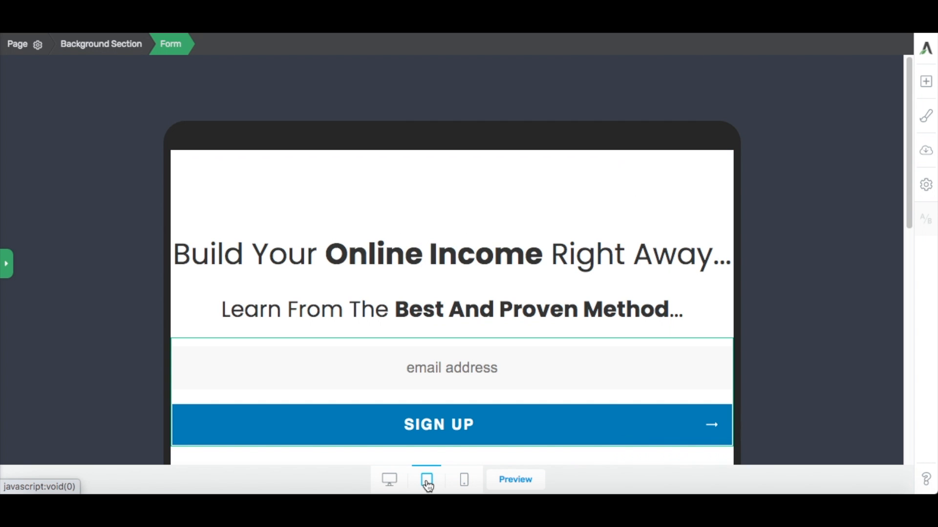
scroll(401, 286, down, 5)
scroll(401, 288, up, 3)
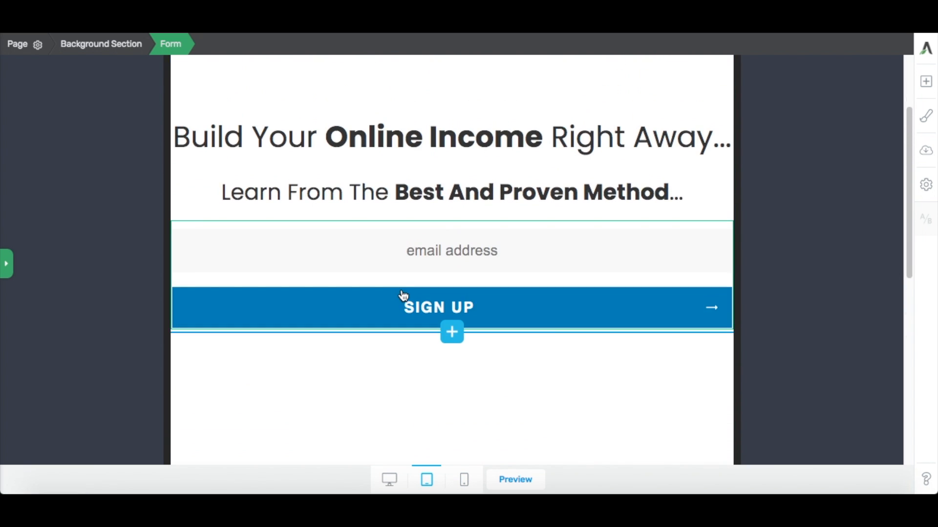
click(464, 481)
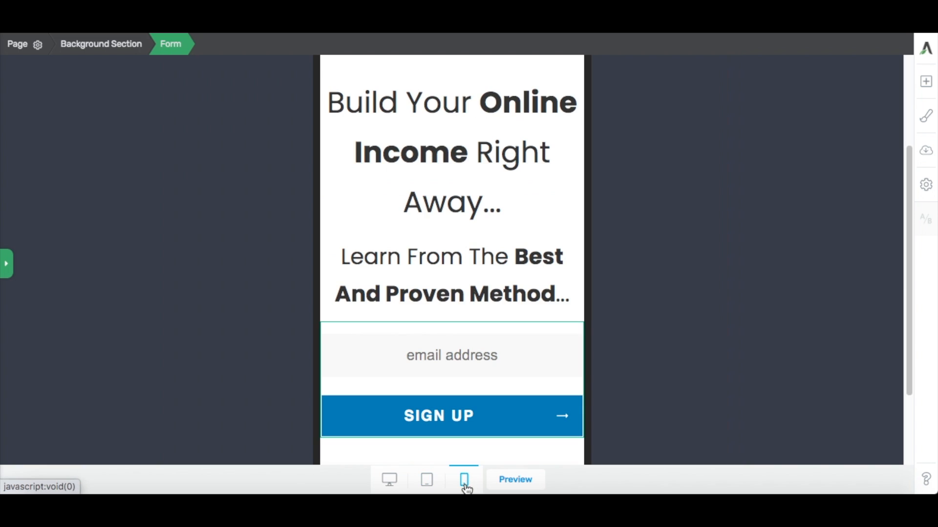
scroll(460, 323, down, 3)
scroll(461, 322, up, 4)
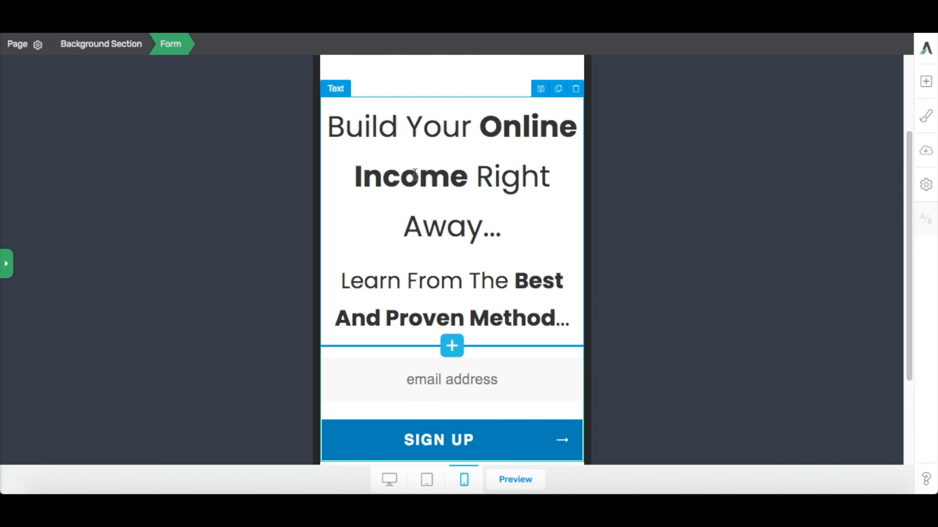
Select the headline in the mobile layout, compare it in the tablet and desktop layouts, show its mobile text settings and save the page.
click(329, 125)
drag(329, 126, 511, 239)
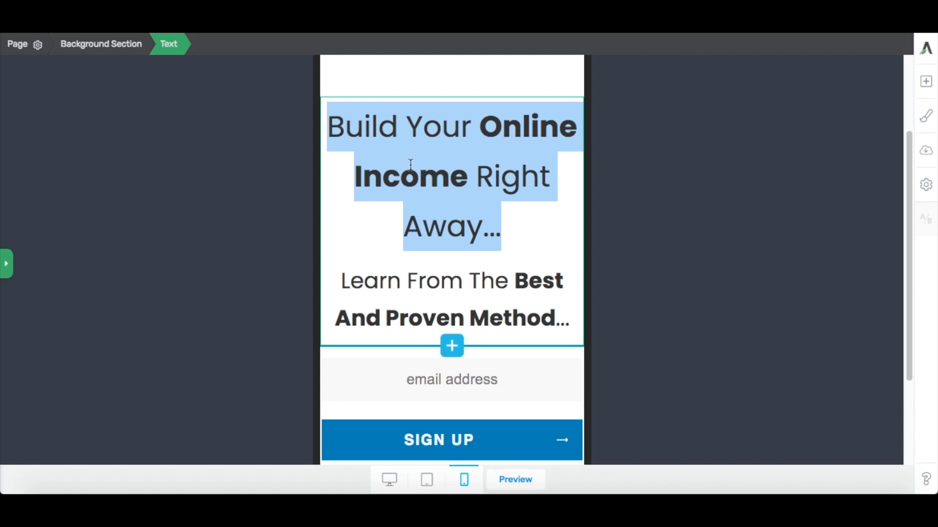
click(428, 483)
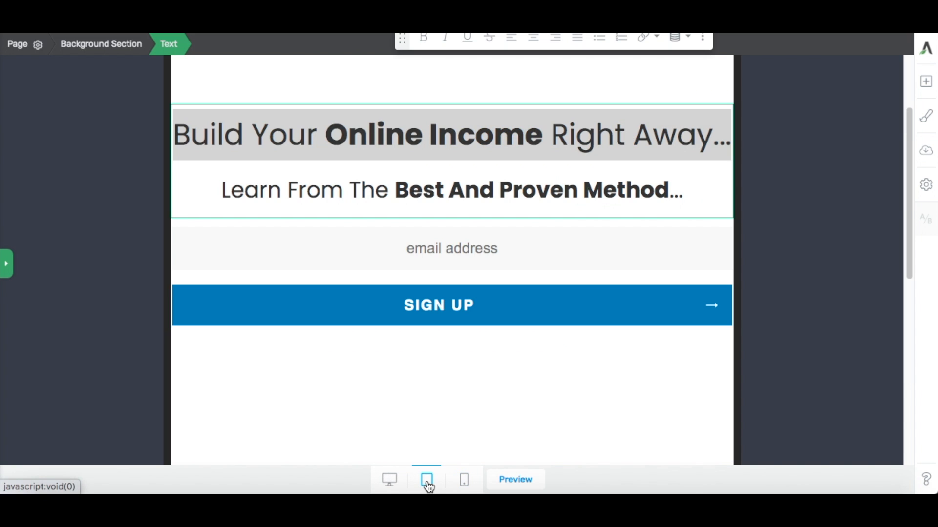
click(389, 480)
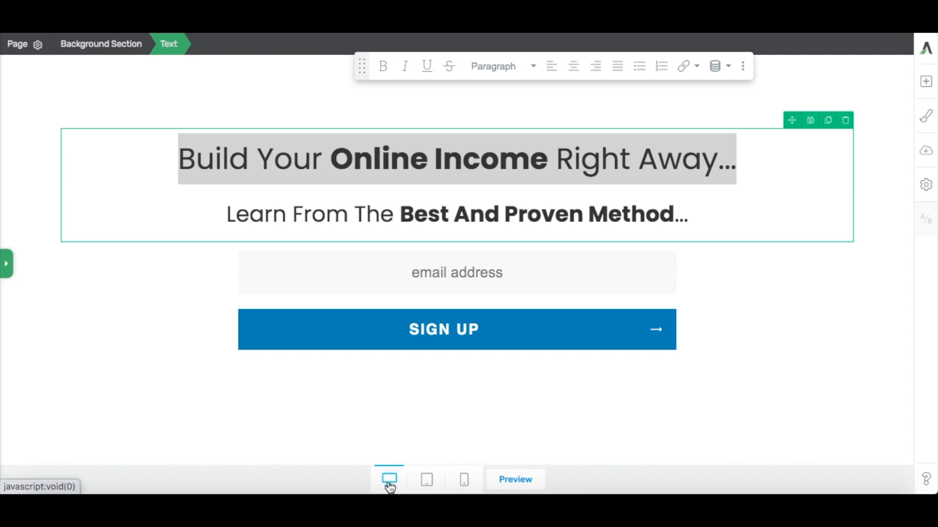
click(464, 484)
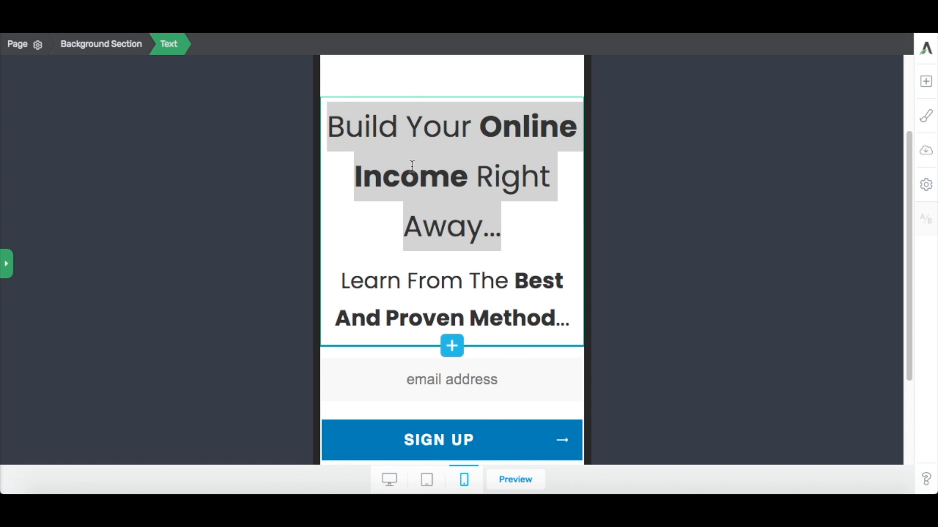
click(6, 264)
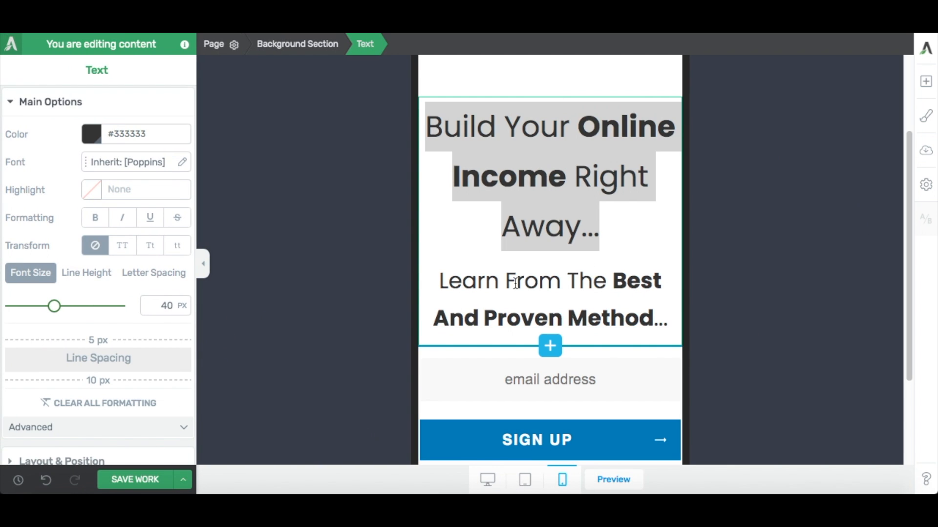
click(139, 480)
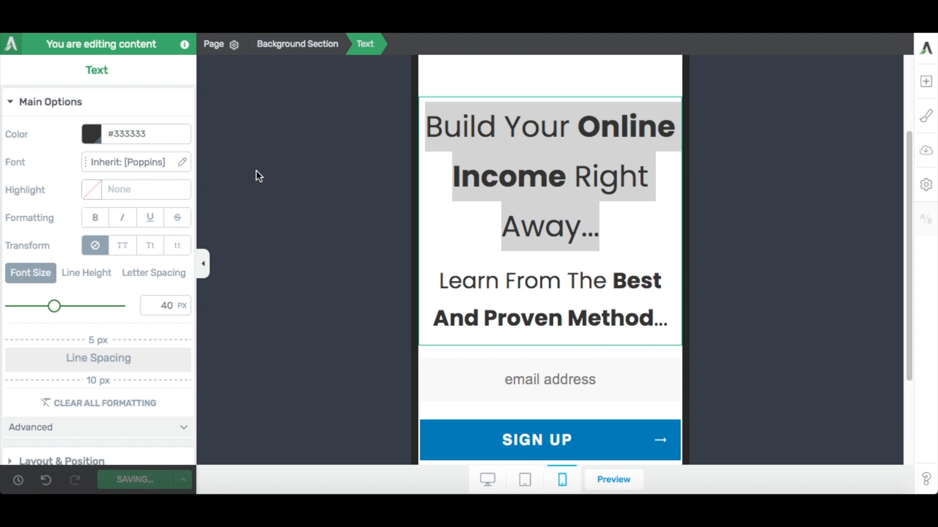